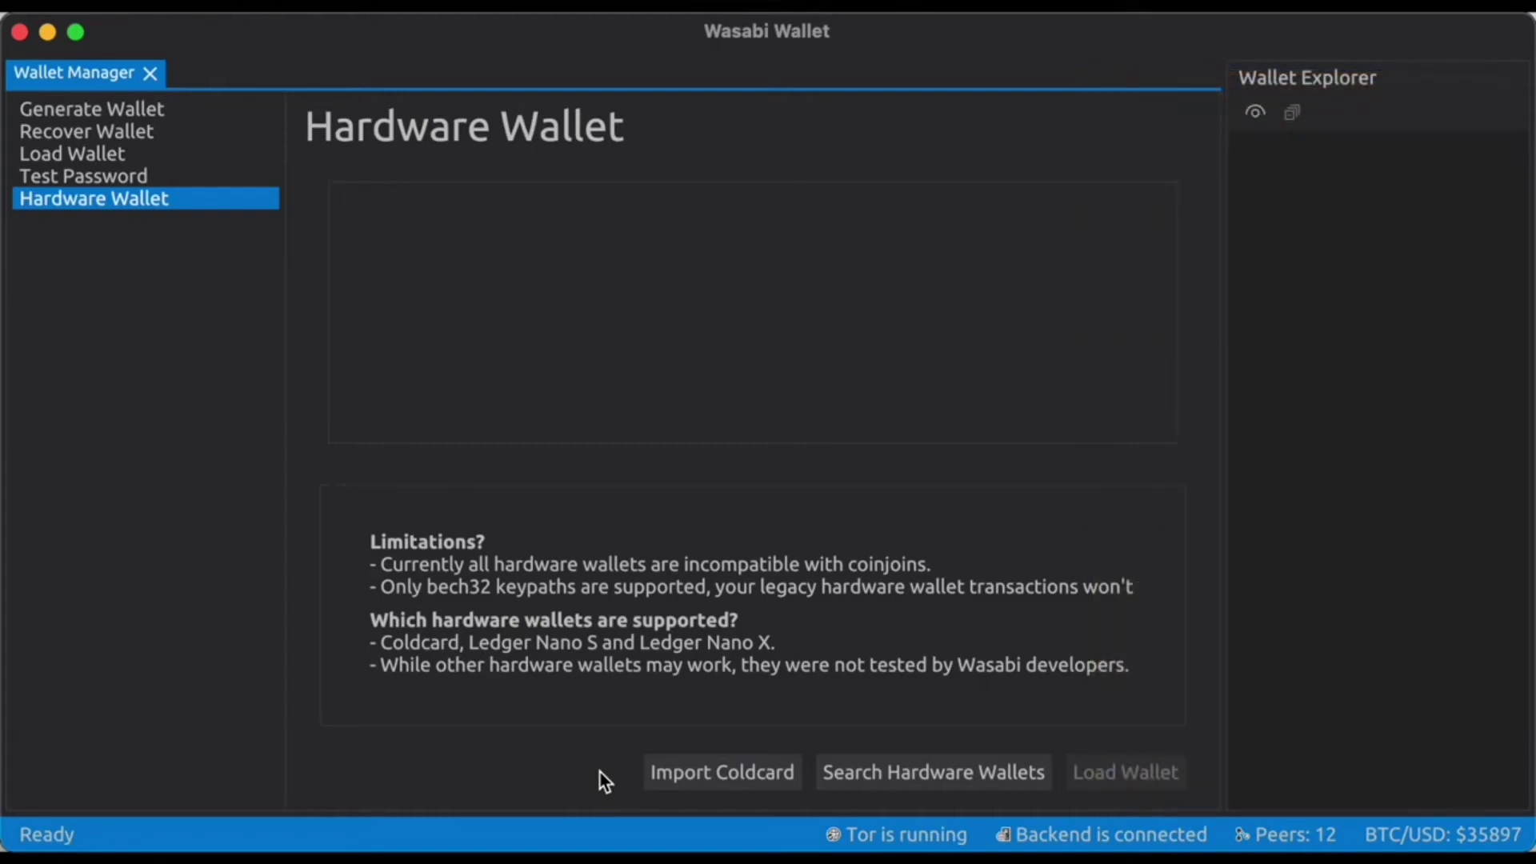
Import passport-wasabi.json from the PASSPORT drive as a Coldcard wallet file.
{"action": "left_click", "coordinate": [707, 772]}
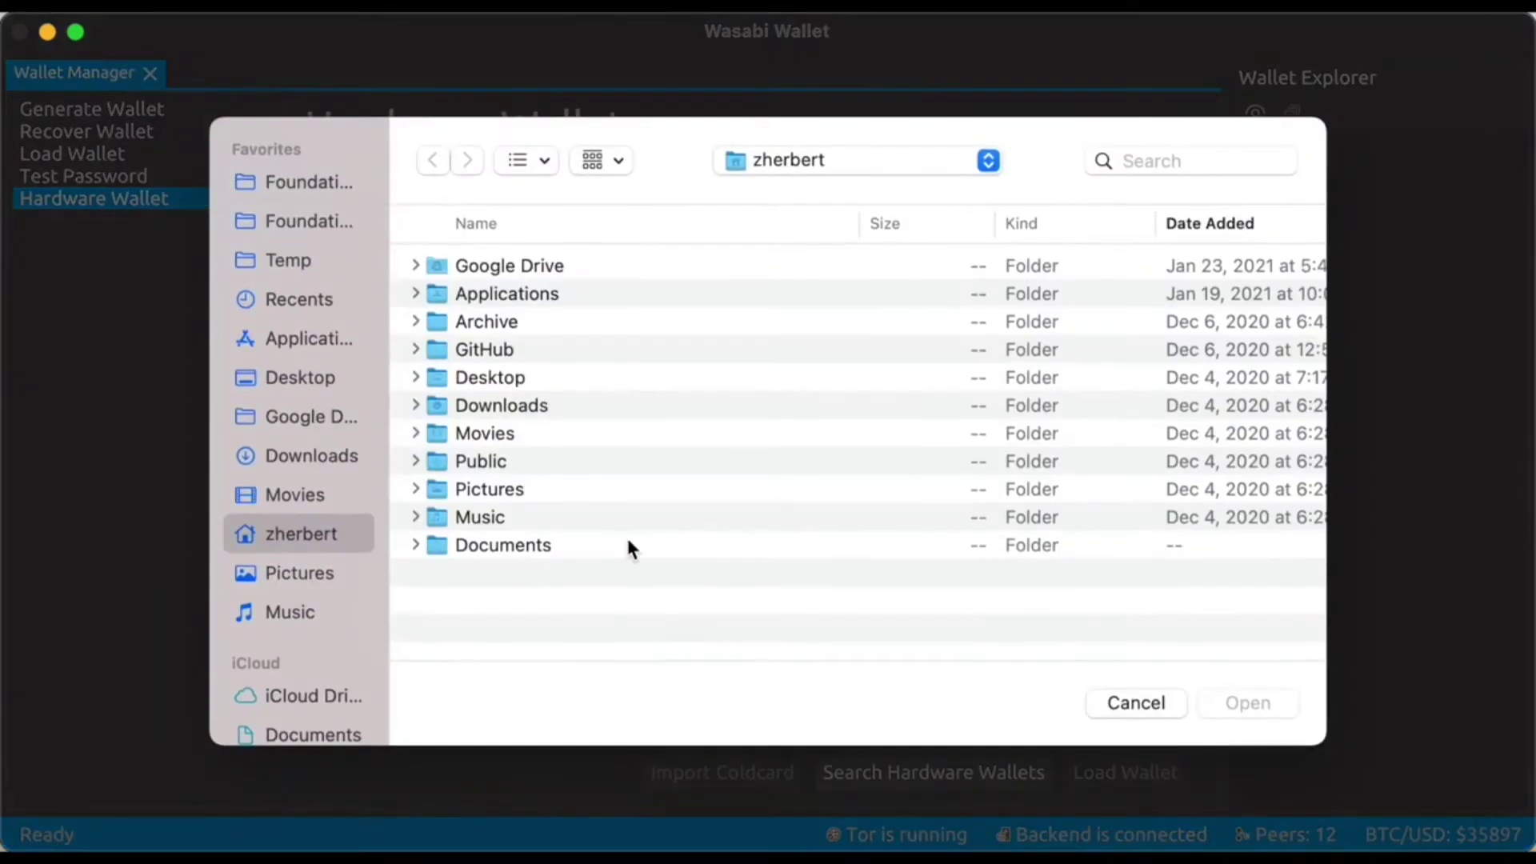
{"action": "scroll", "coordinate": [325, 654], "scroll_direction": "down", "scroll_amount": 5}
{"action": "left_click", "coordinate": [305, 692]}
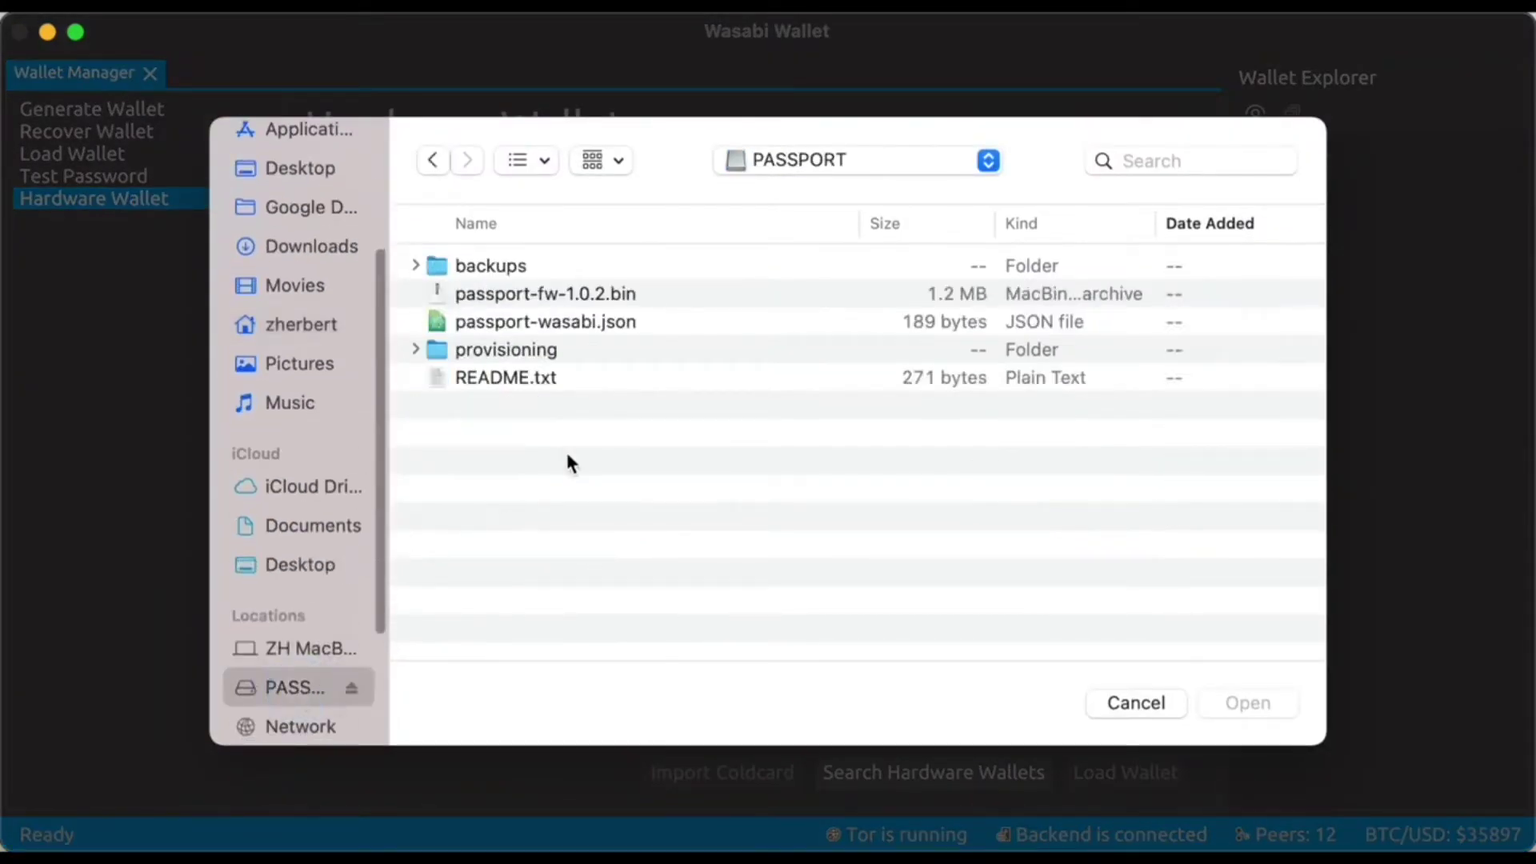
{"action": "left_click", "coordinate": [567, 324]}
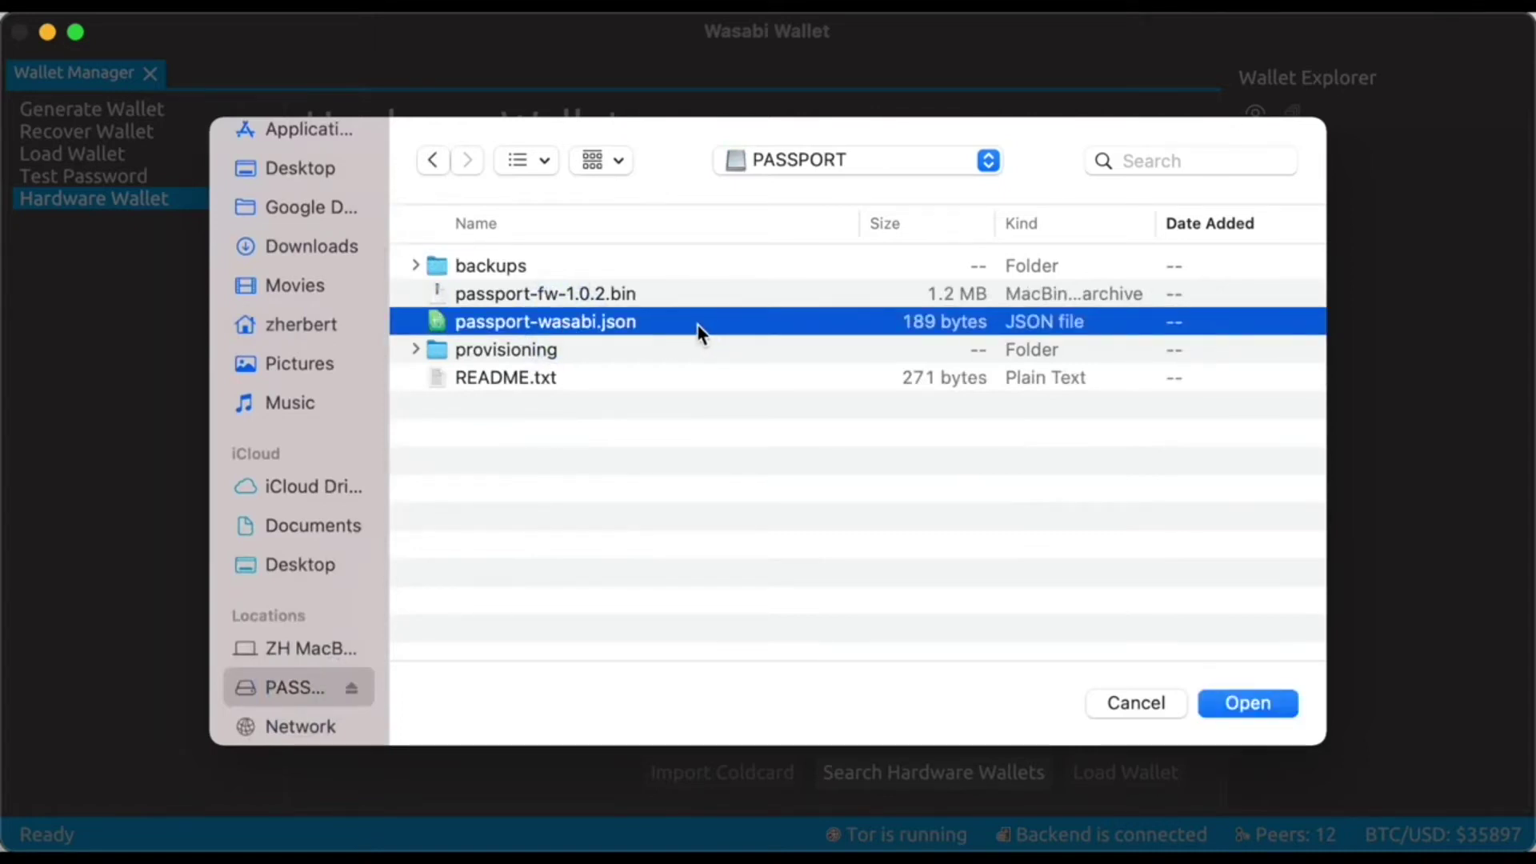
{"action": "left_click", "coordinate": [1229, 704]}
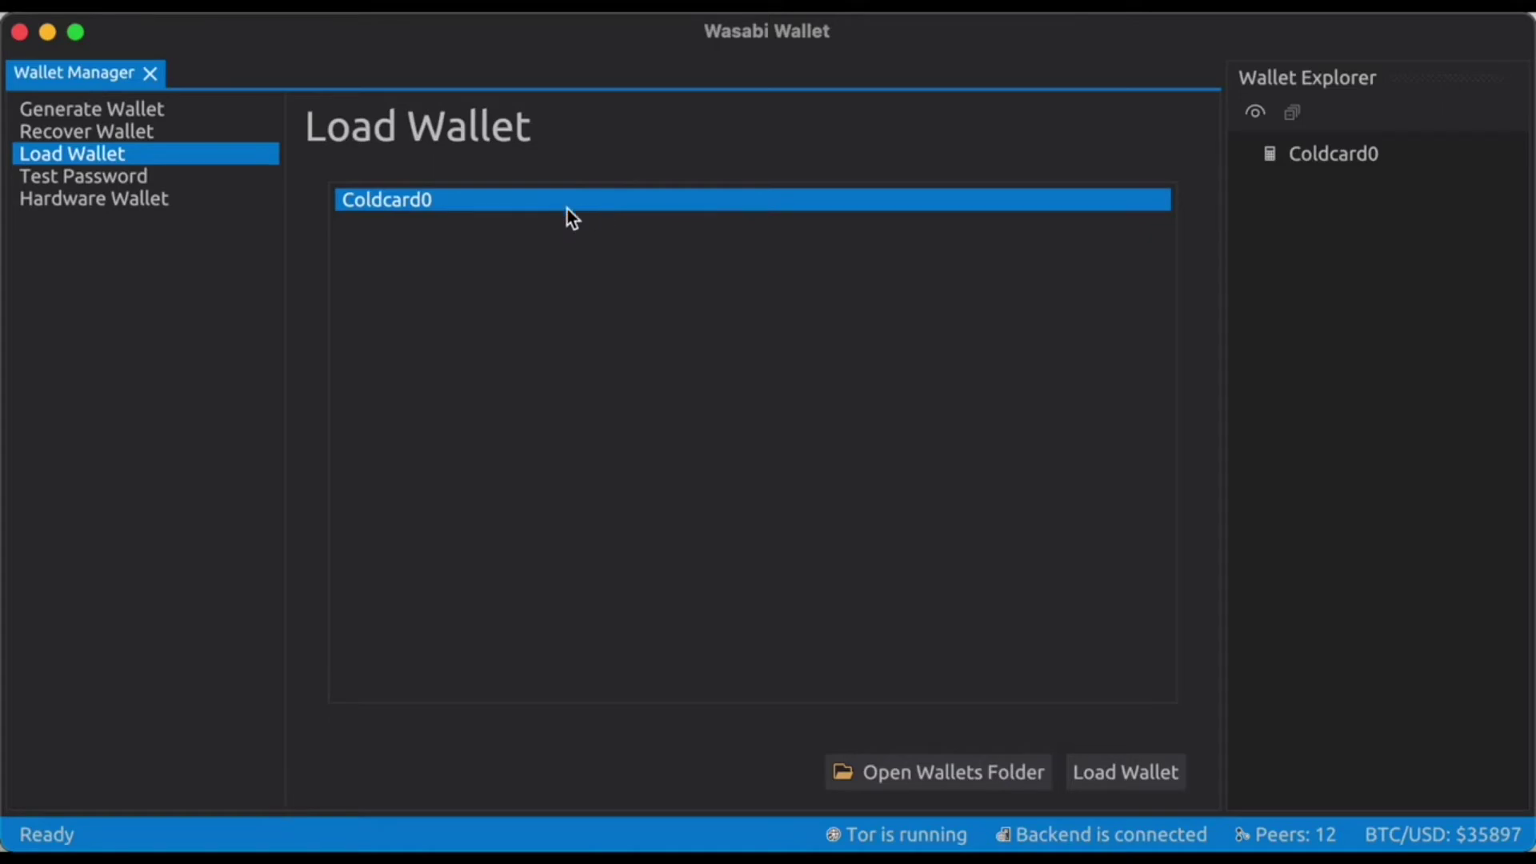
Load the Coldcard0 wallet to see its 0.00019686 BTC balance and history.
{"action": "left_click", "coordinate": [1156, 773]}
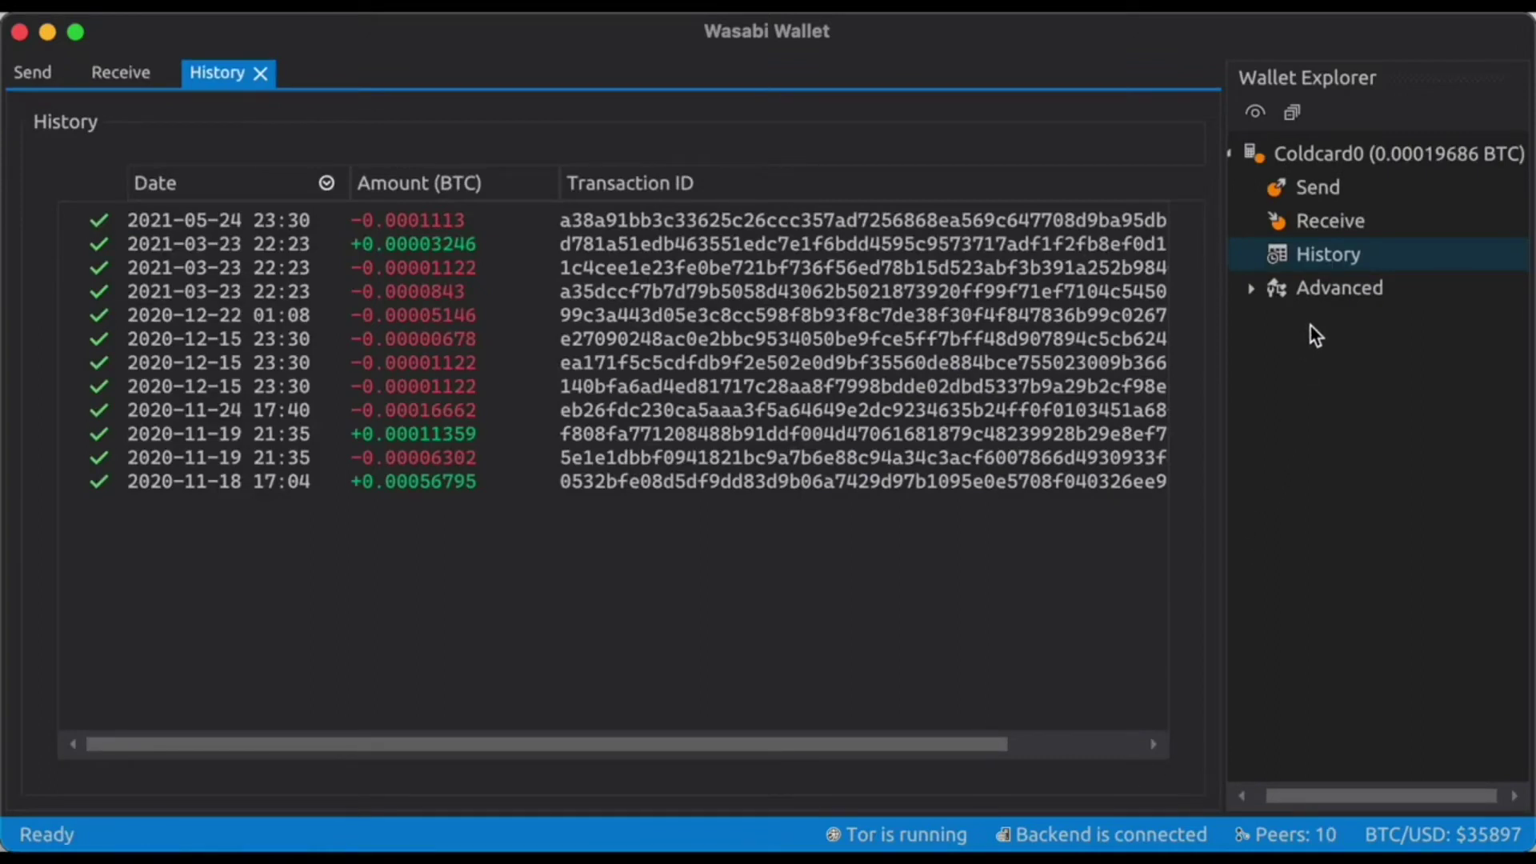
Show Coldcard0's Wallet Info under Advanced: fingerprint, m/84'/0'/0' key path, xpub and zpub.
{"action": "left_click", "coordinate": [1320, 298]}
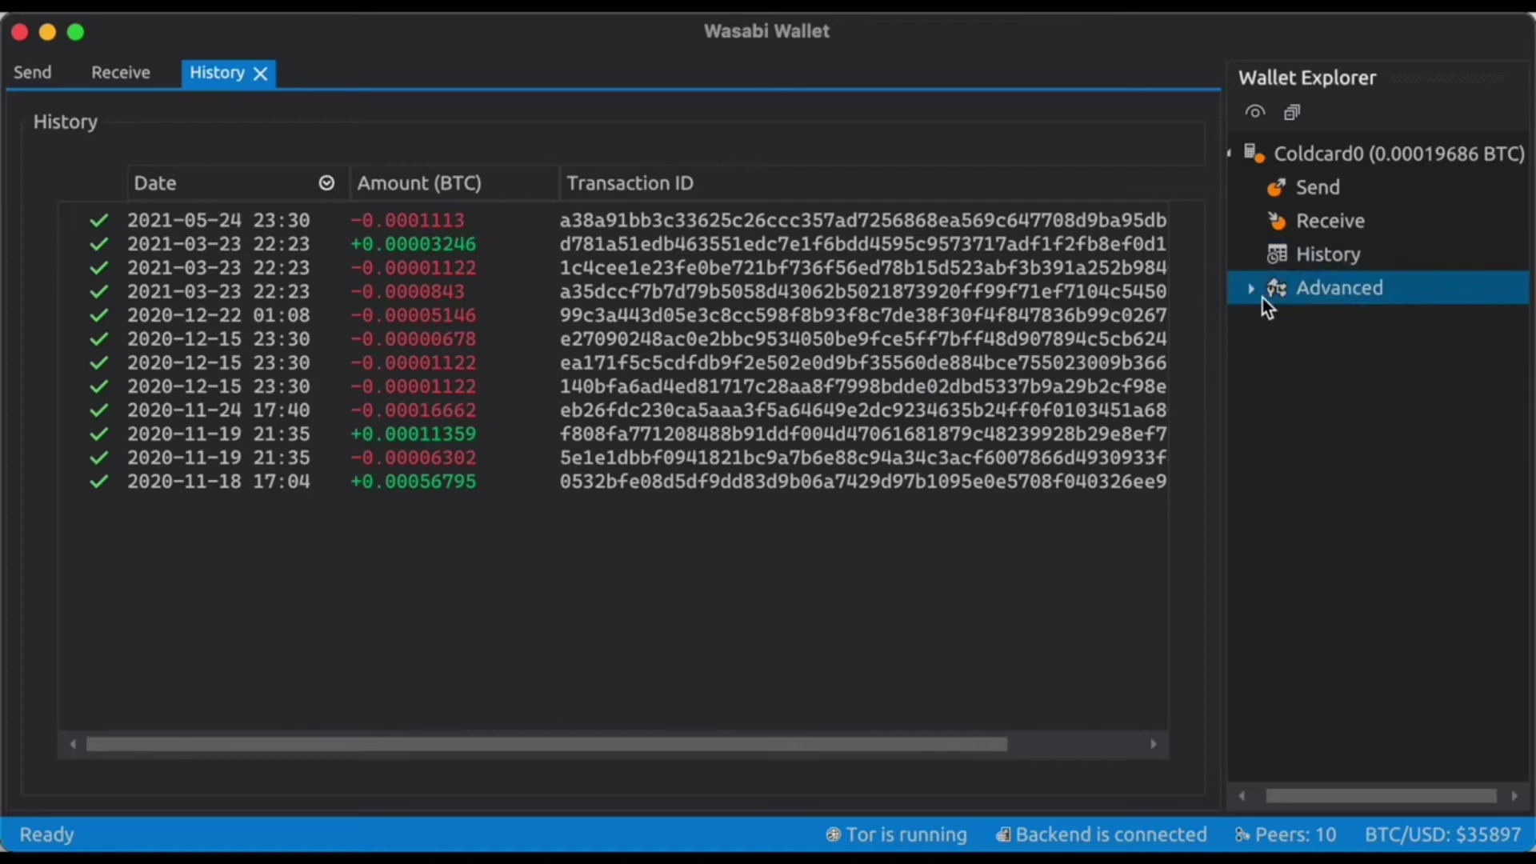
{"action": "left_click", "coordinate": [1254, 294]}
{"action": "left_click", "coordinate": [1323, 319]}
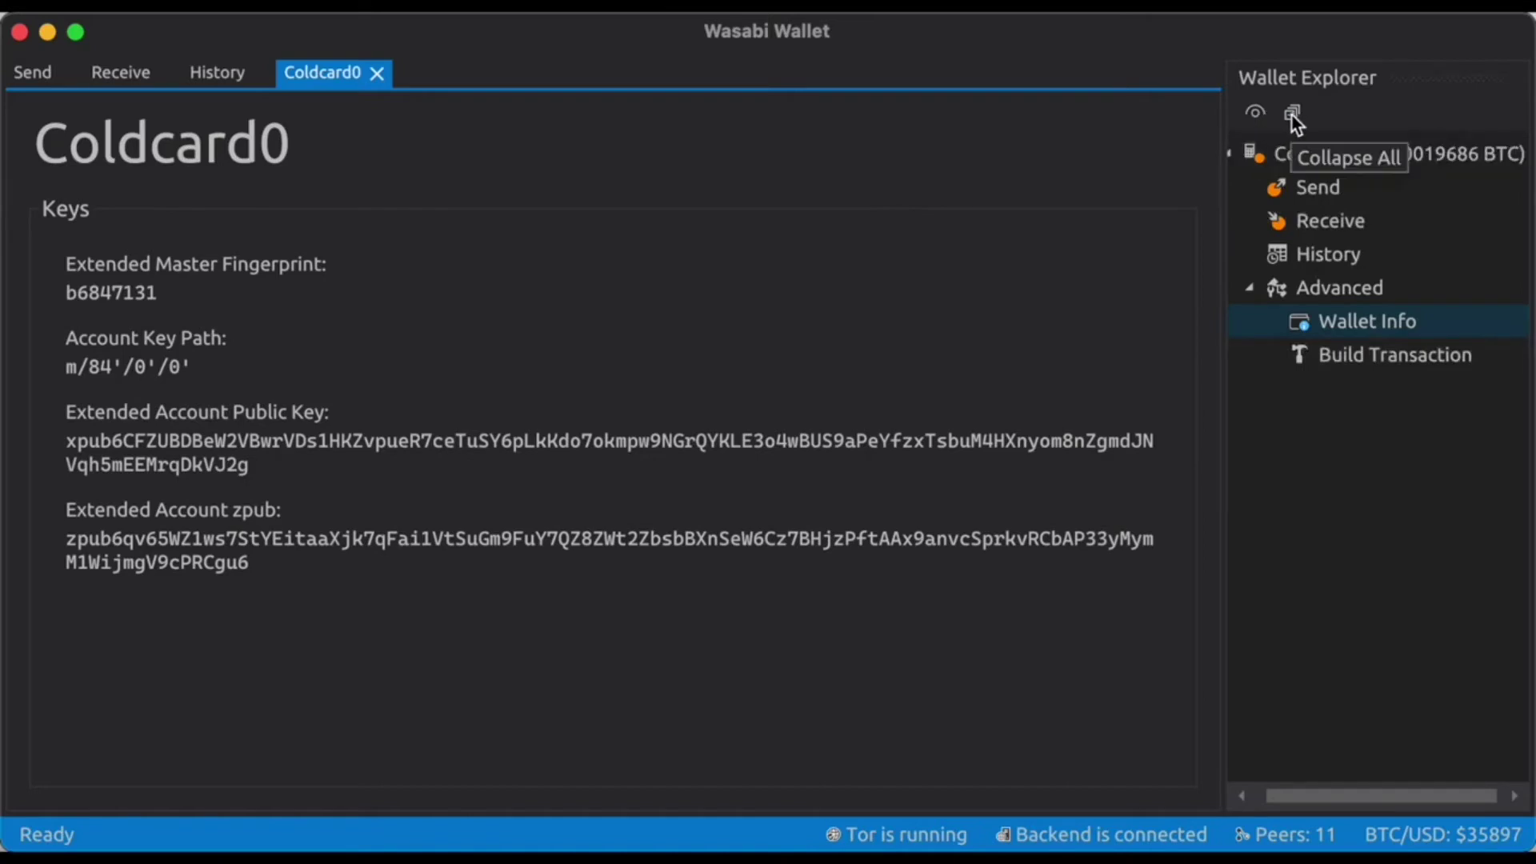
{"action": "left_click", "coordinate": [1333, 163]}
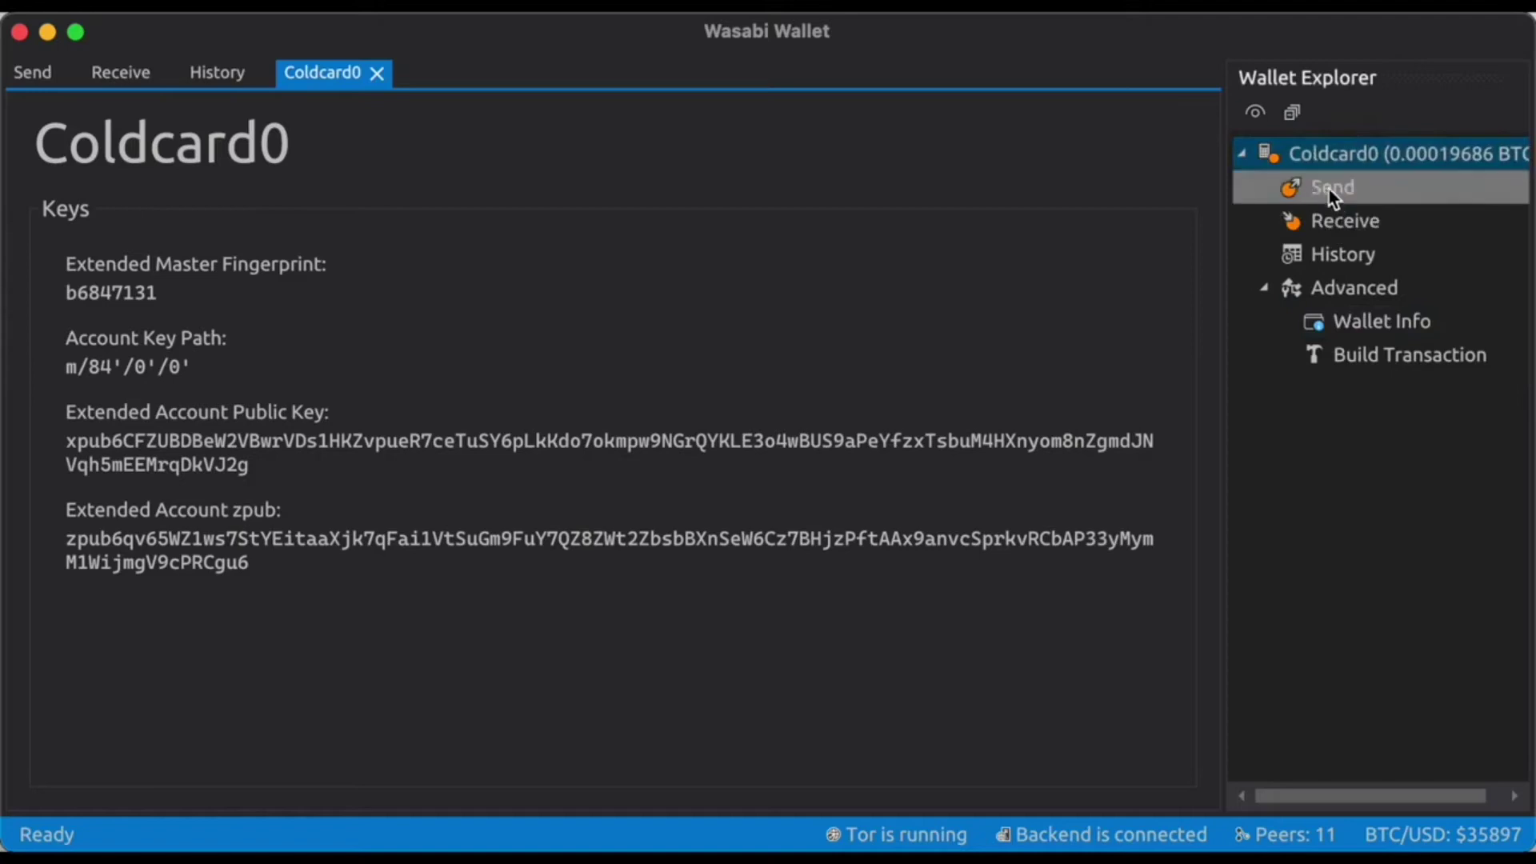
Generate a receive address labelled 'Test' and reveal its QR code and 84'/0'/0'/0/7 path.
{"action": "left_click", "coordinate": [1327, 218]}
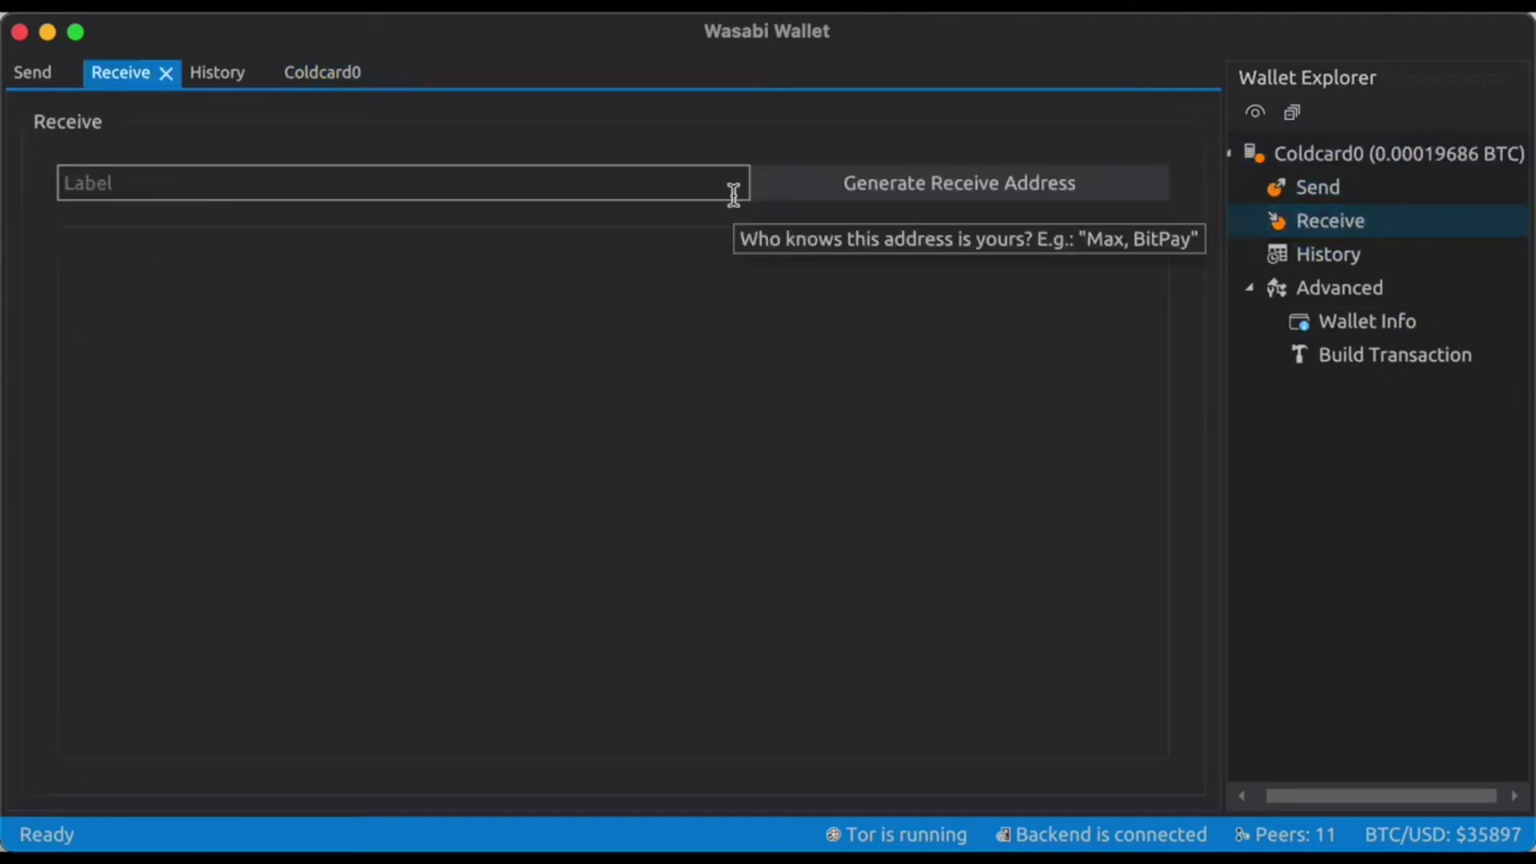
{"action": "type", "text": "Test"}
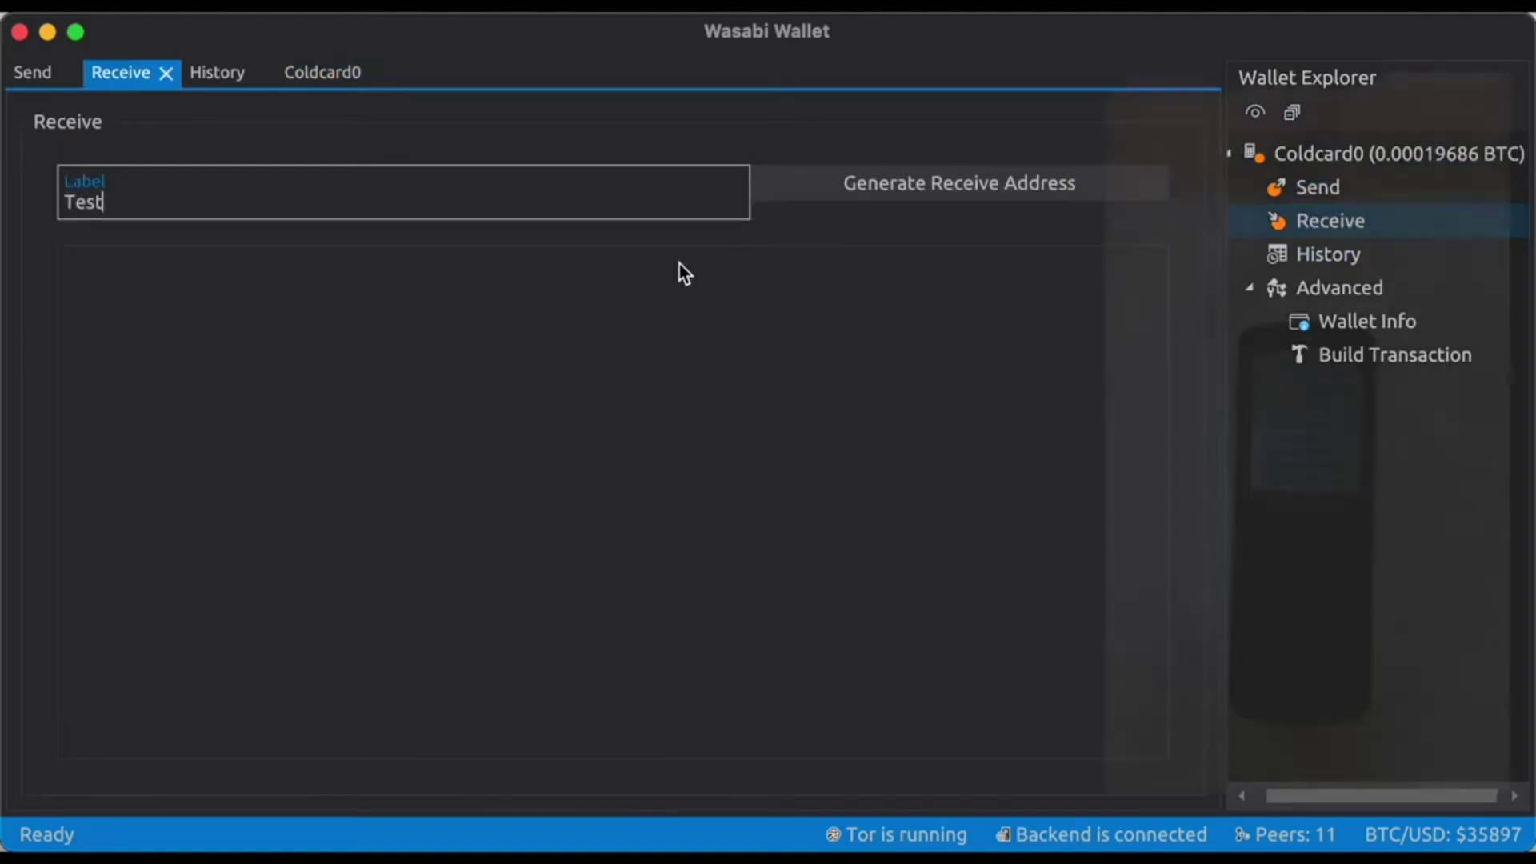
{"action": "left_click", "coordinate": [888, 186]}
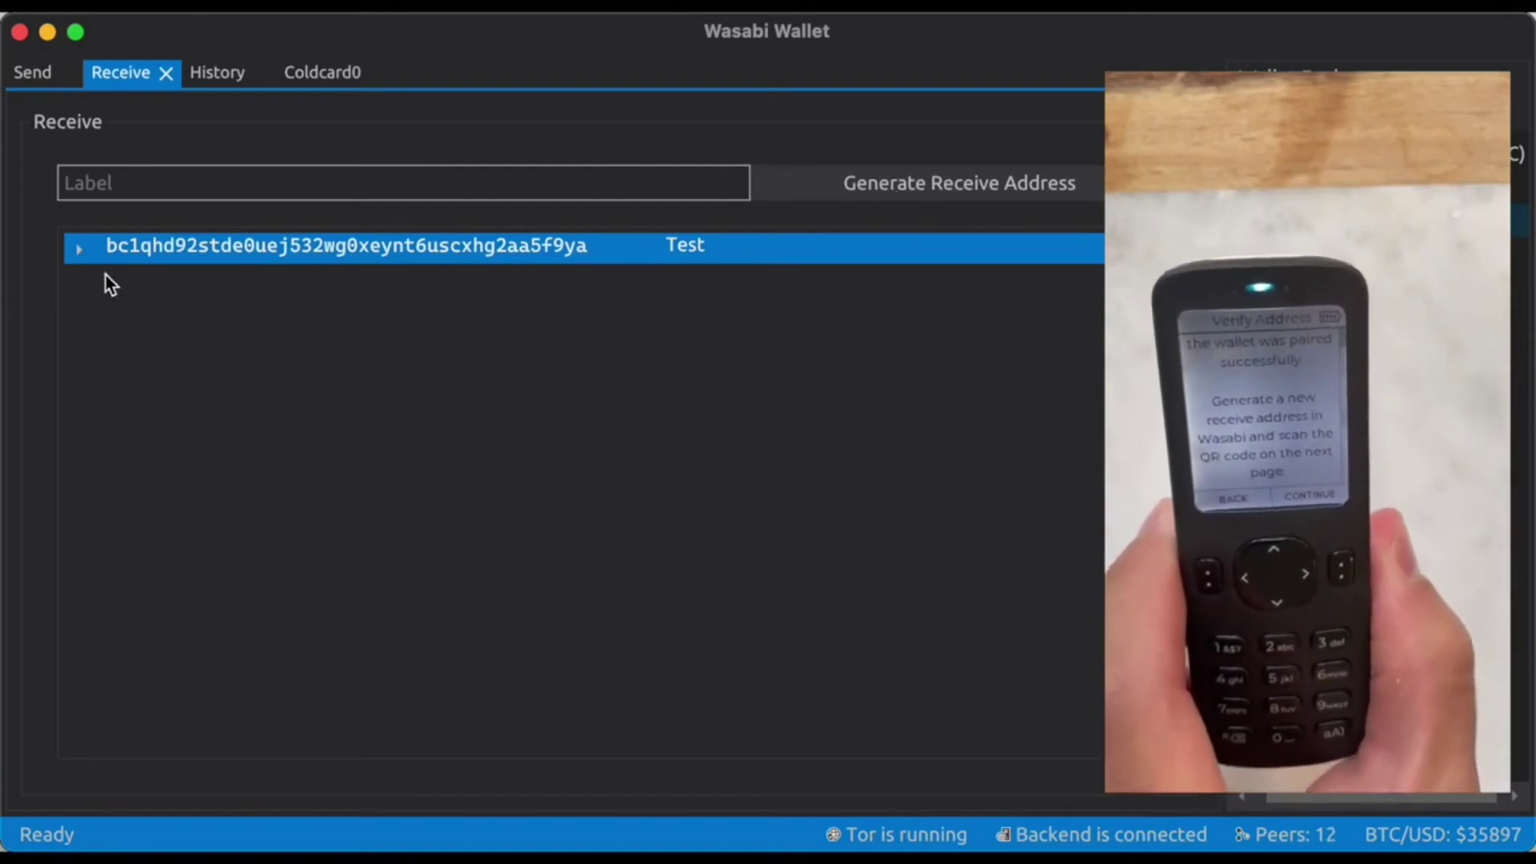
{"action": "left_click", "coordinate": [80, 251]}
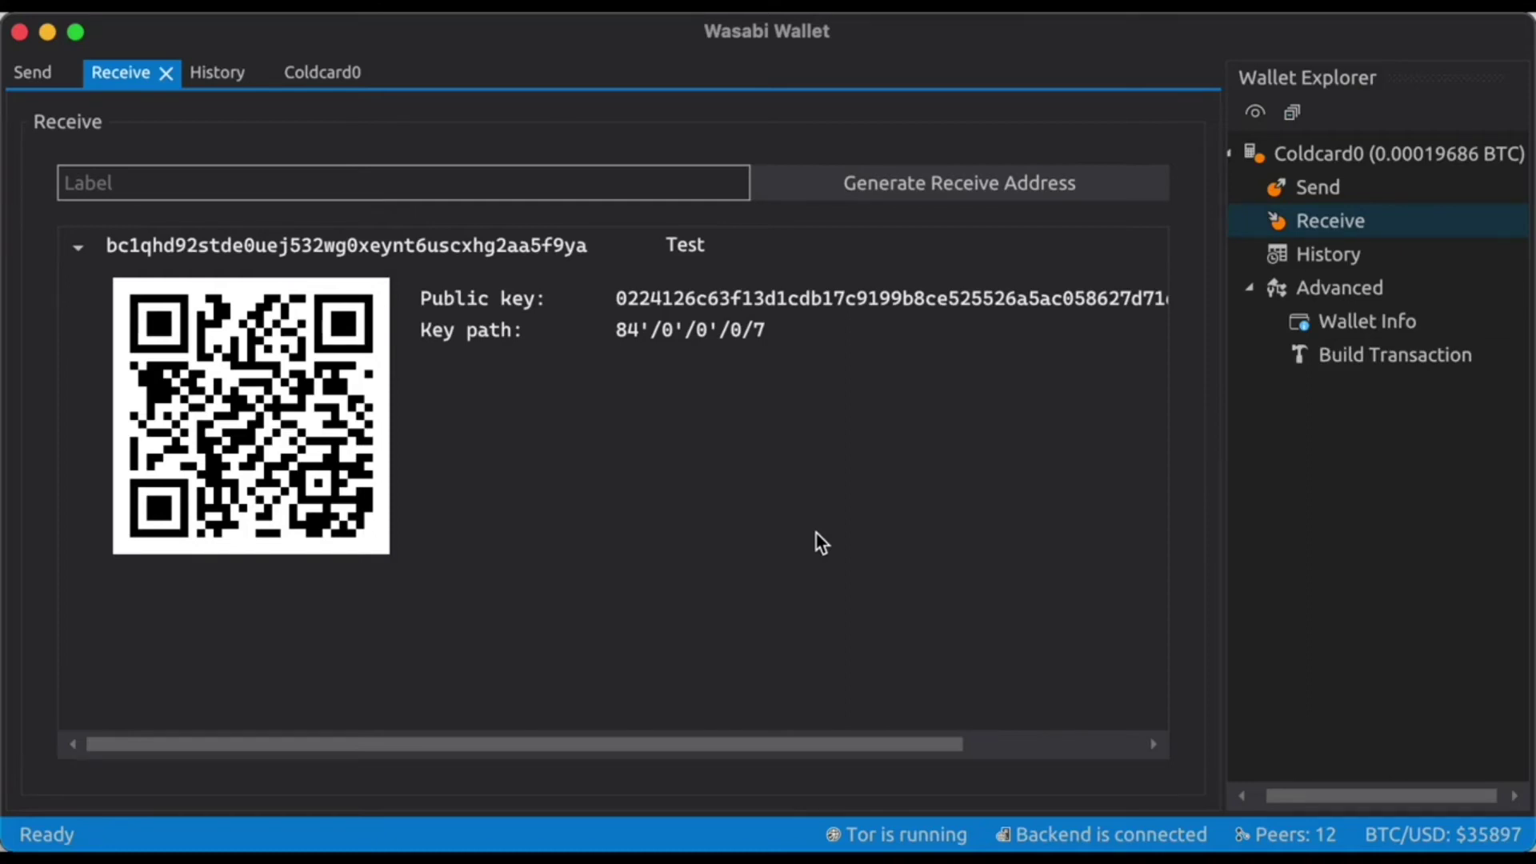
In Build Transaction, select the wallet's coin and paste the bc1q destination address.
{"action": "left_click", "coordinate": [1372, 371]}
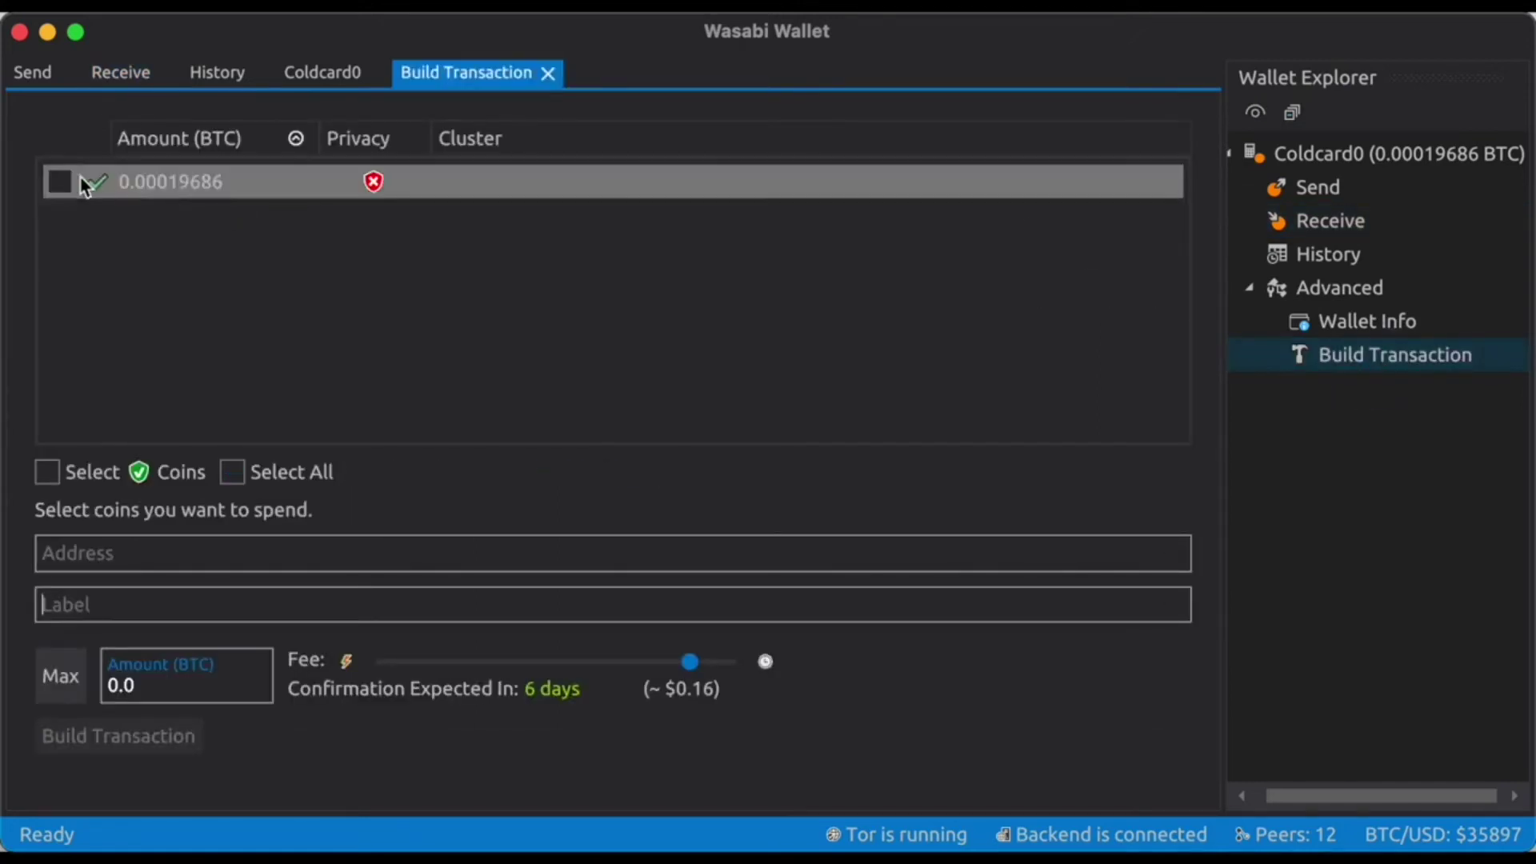
{"action": "left_click", "coordinate": [61, 182]}
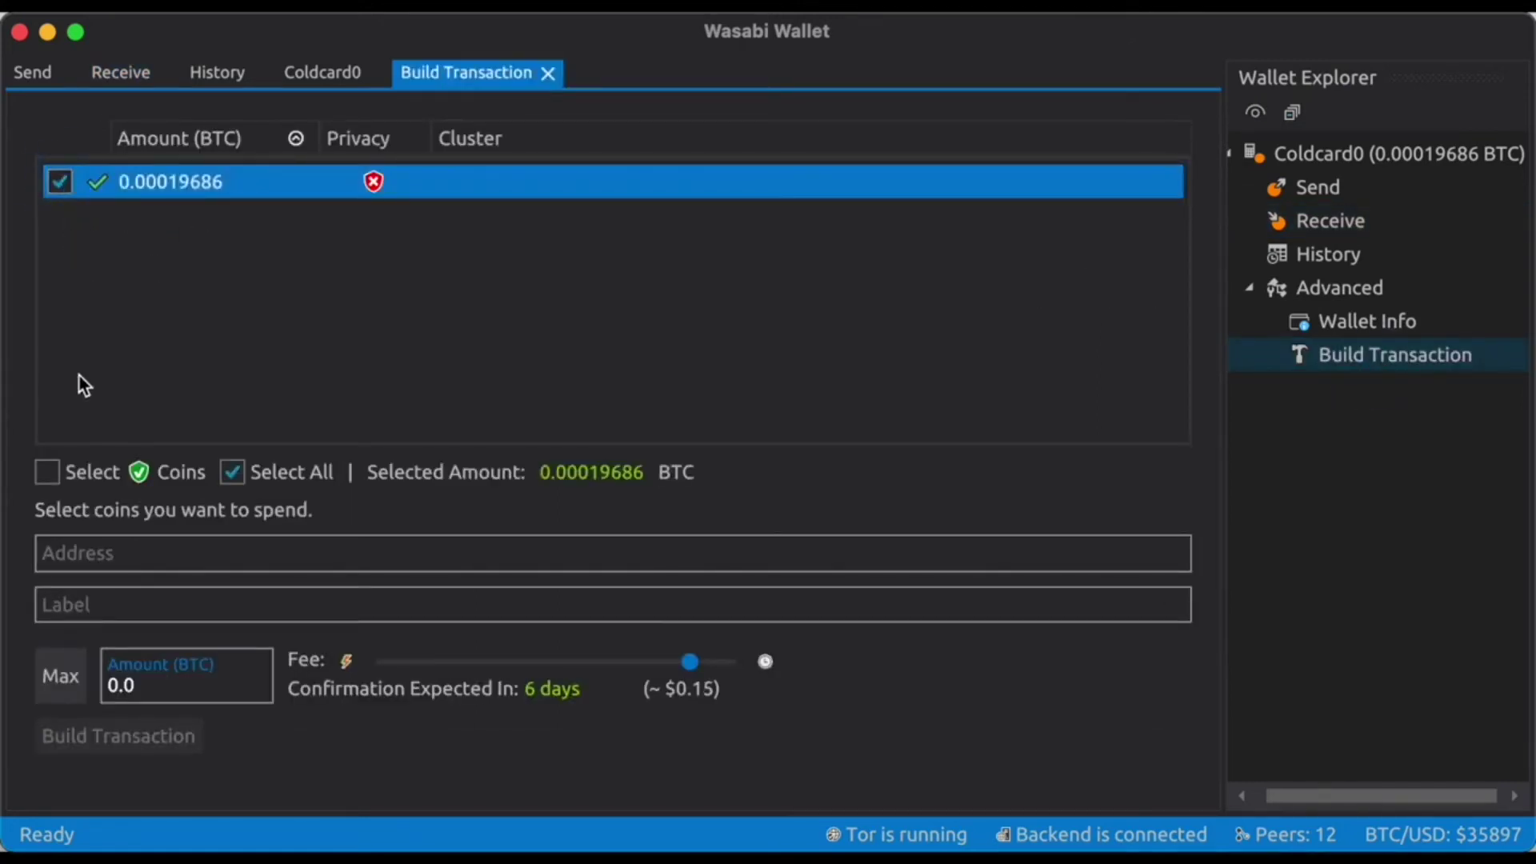
{"action": "left_click", "coordinate": [68, 553]}
{"action": "type", "text": "bc1q490kgfn596tynyu2p5cwzsjx2j4fmr6g6g8lu6uc8qc8jh9568msuw3r2g"}
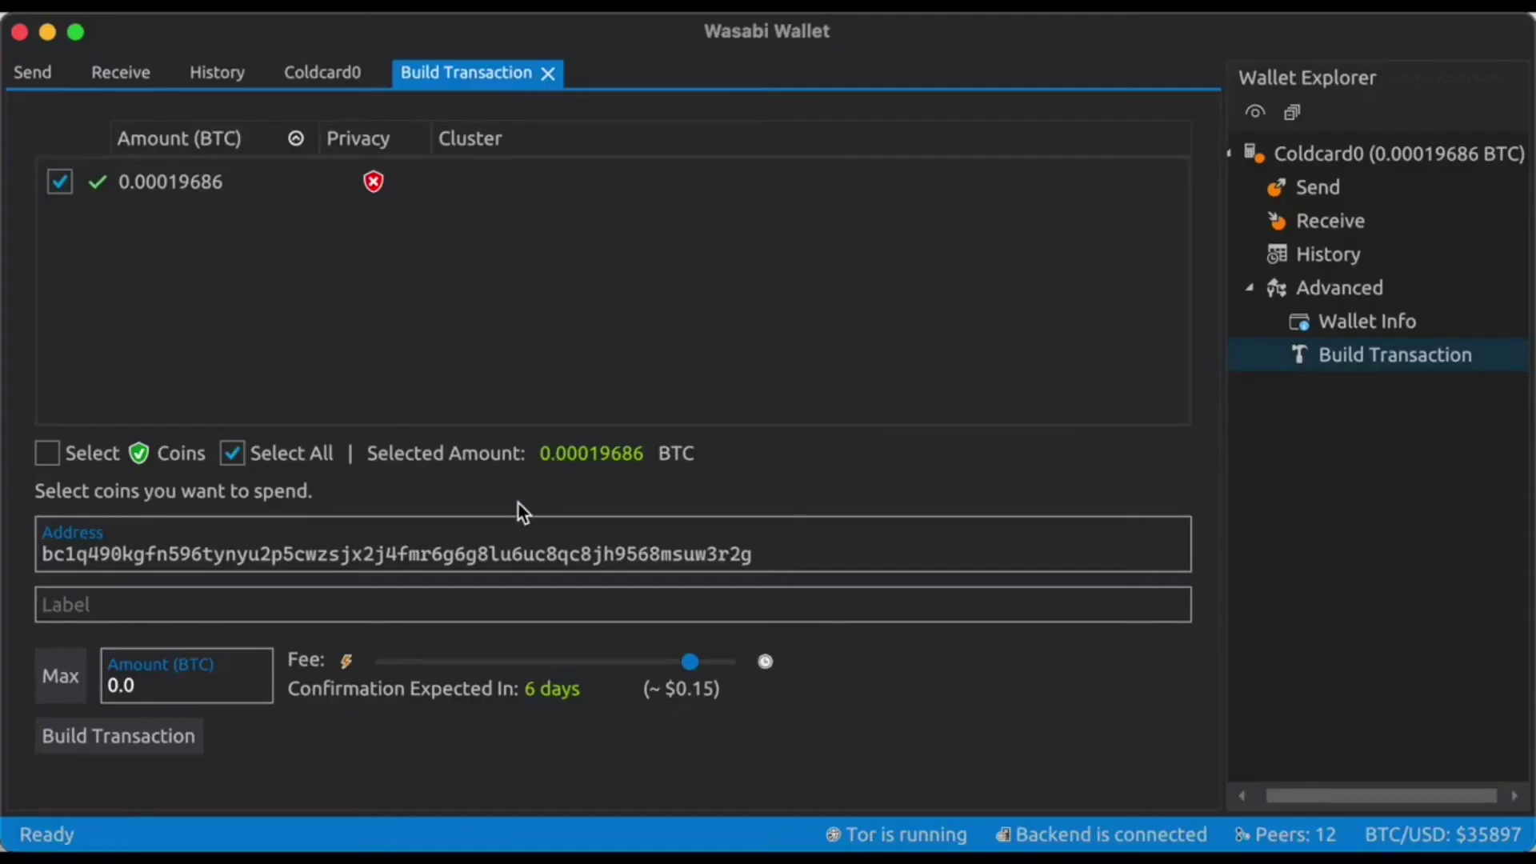
Label the payment 'Coin Center' and enter 0.00005 BTC as the amount.
{"action": "left_click", "coordinate": [410, 616]}
{"action": "type", "text": "Coin"}
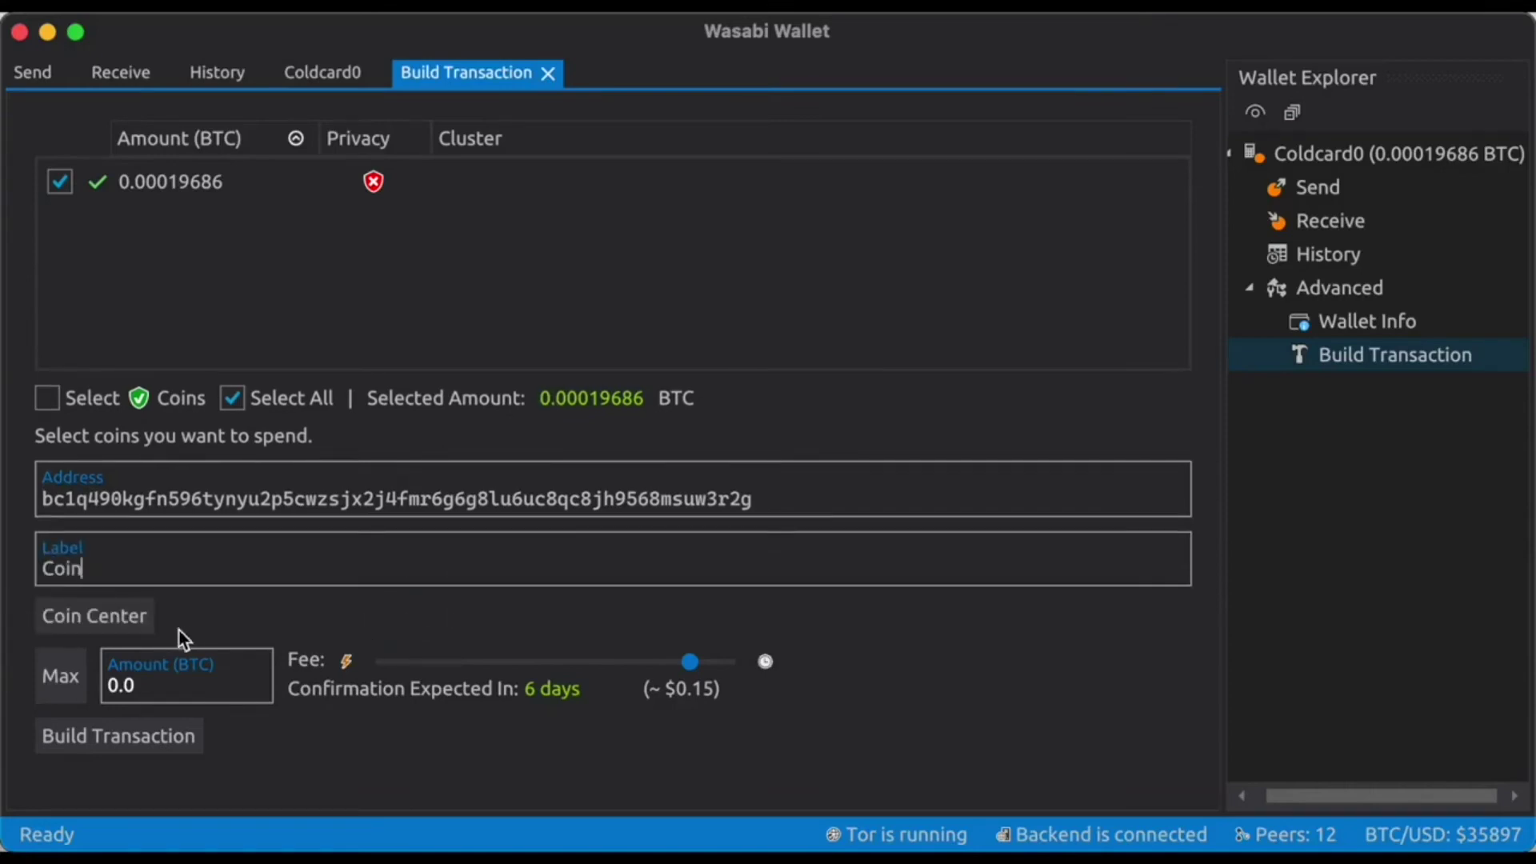
{"action": "key", "text": "Tab"}
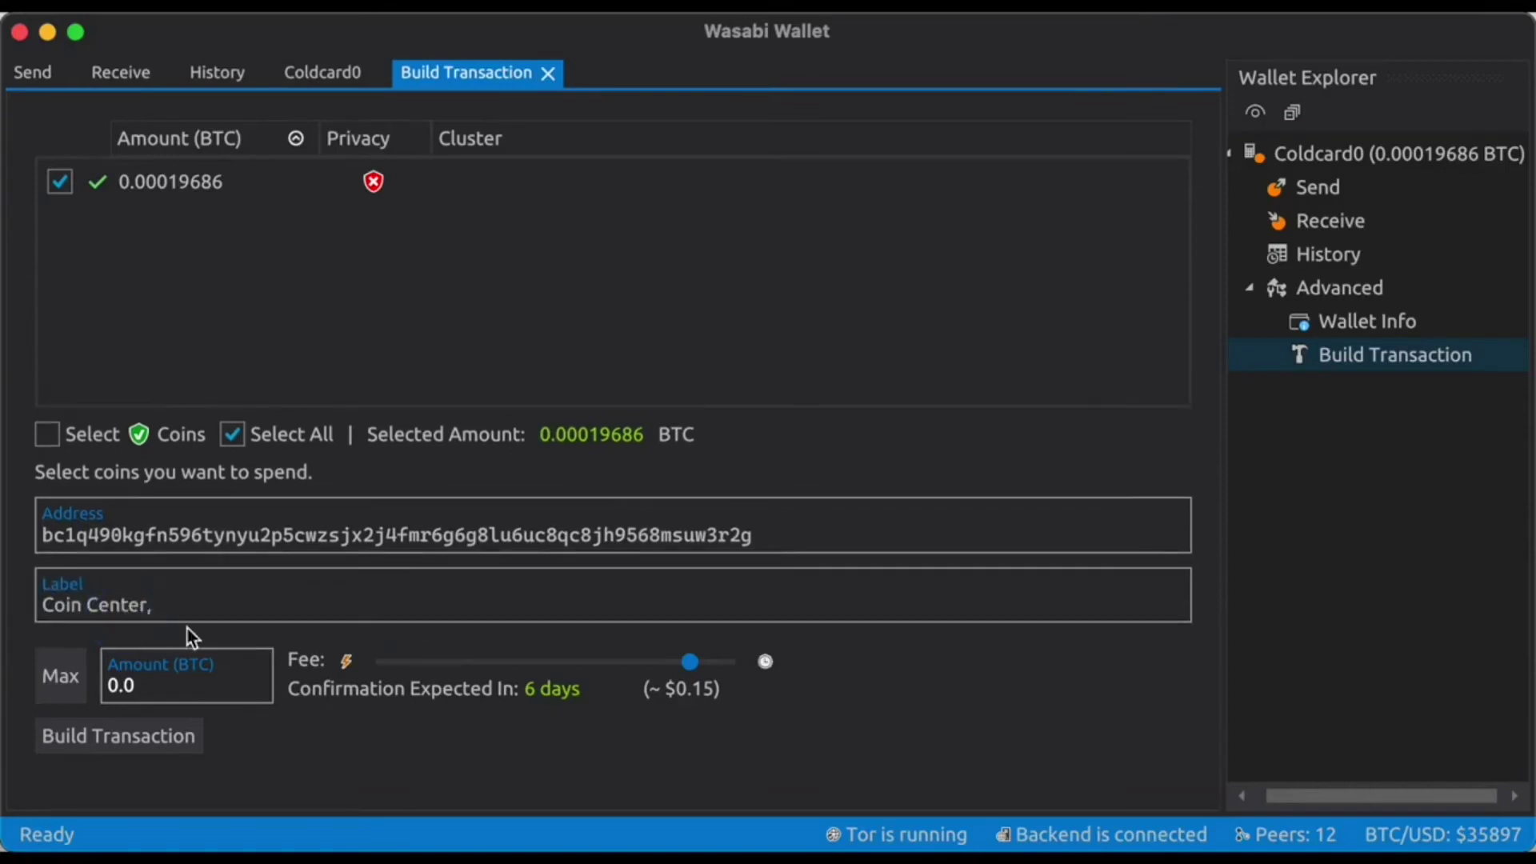
{"action": "left_click", "coordinate": [178, 686]}
{"action": "type", "text": "0.0"}
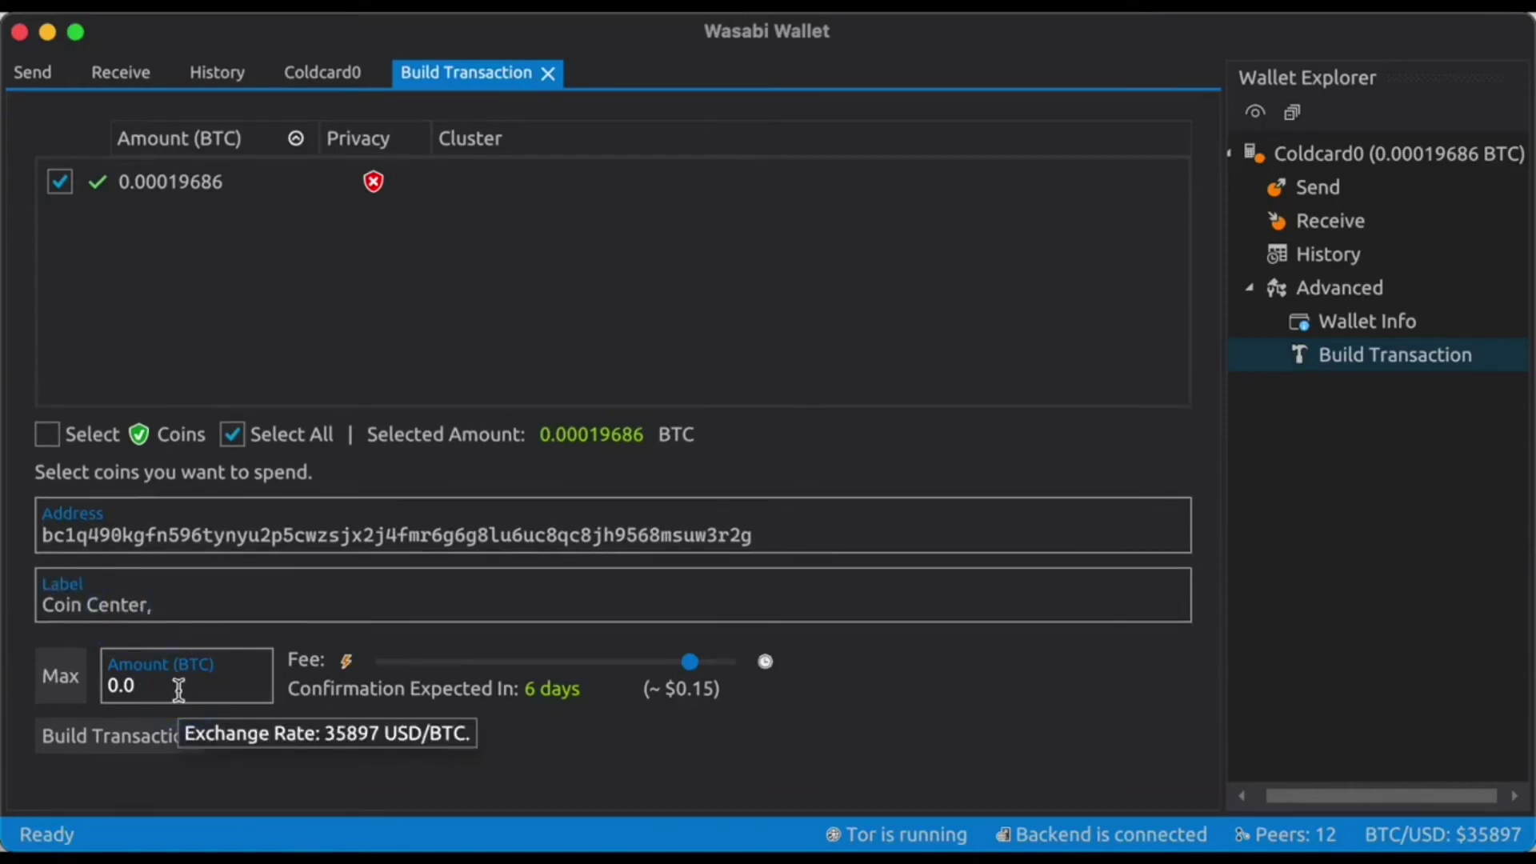
{"action": "type", "text": "0005"}
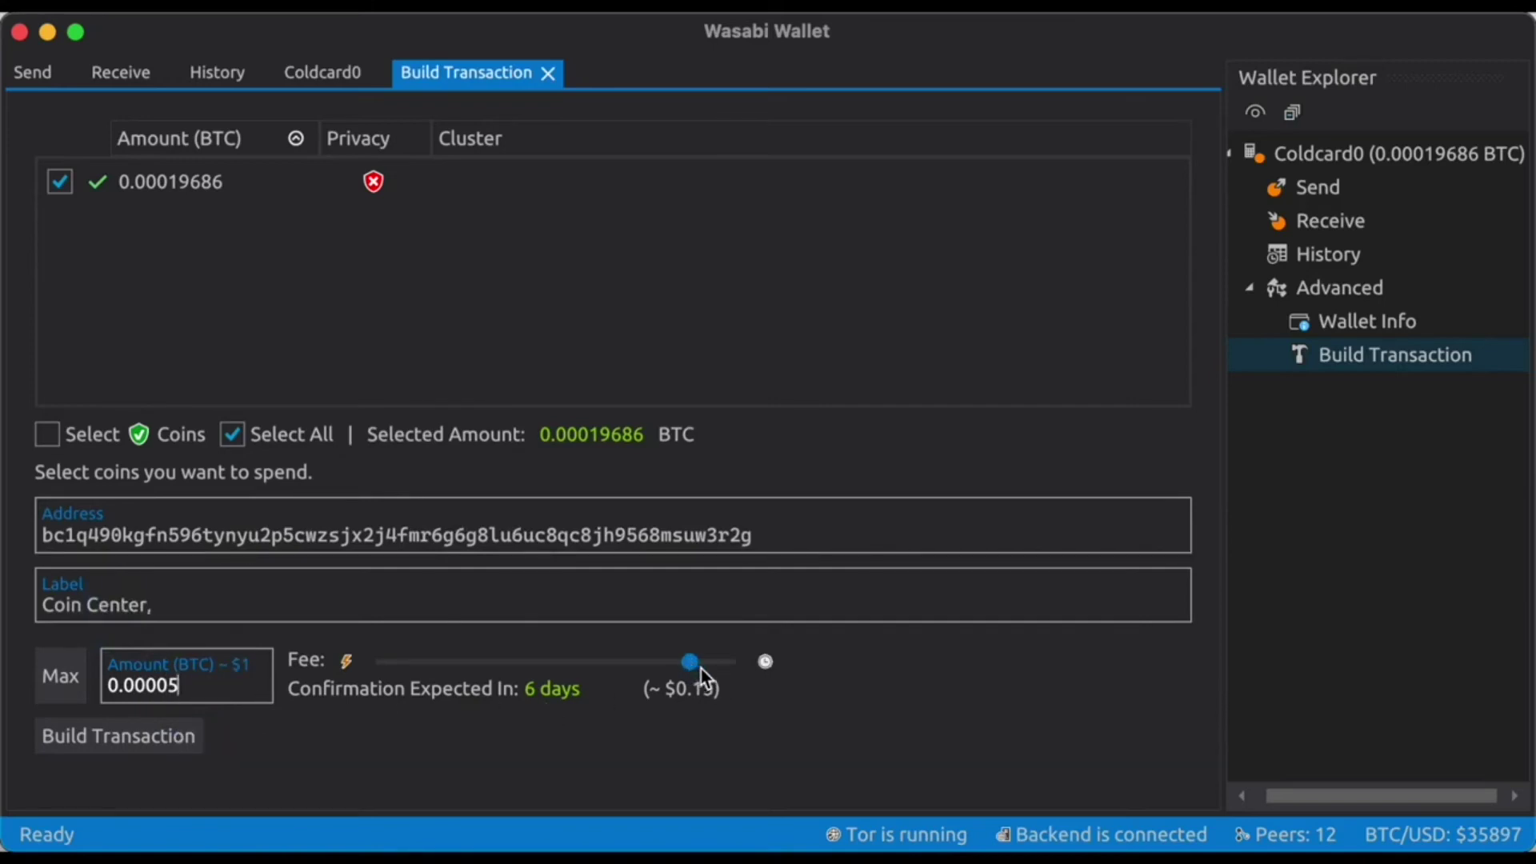
Build the transaction and save the unsigned 0afc9c8 PSBT to the PASSPORT drive.
{"action": "left_click", "coordinate": [174, 743]}
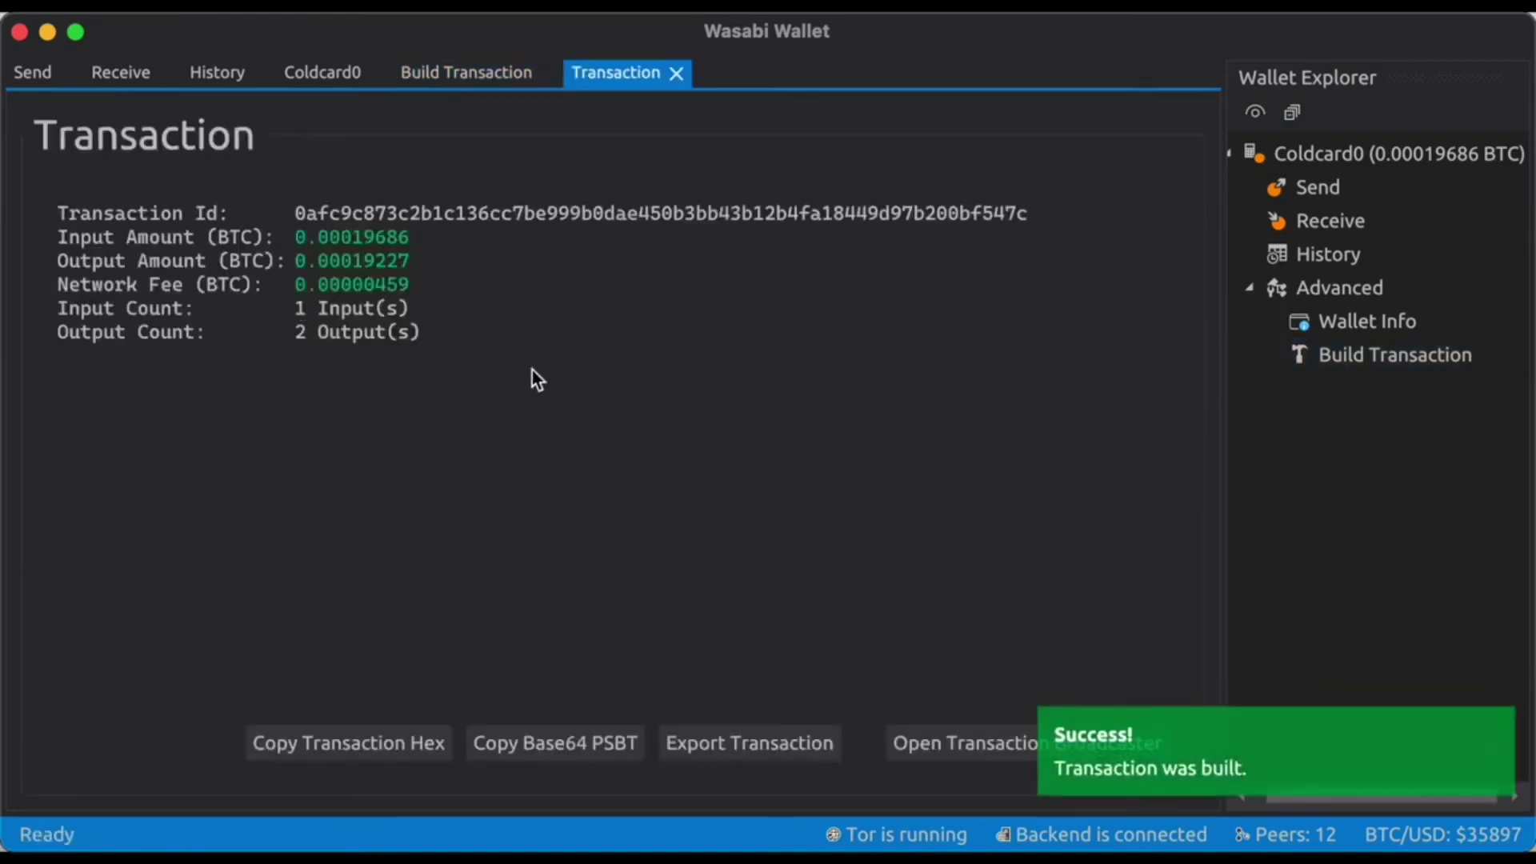
{"action": "left_click", "coordinate": [741, 745]}
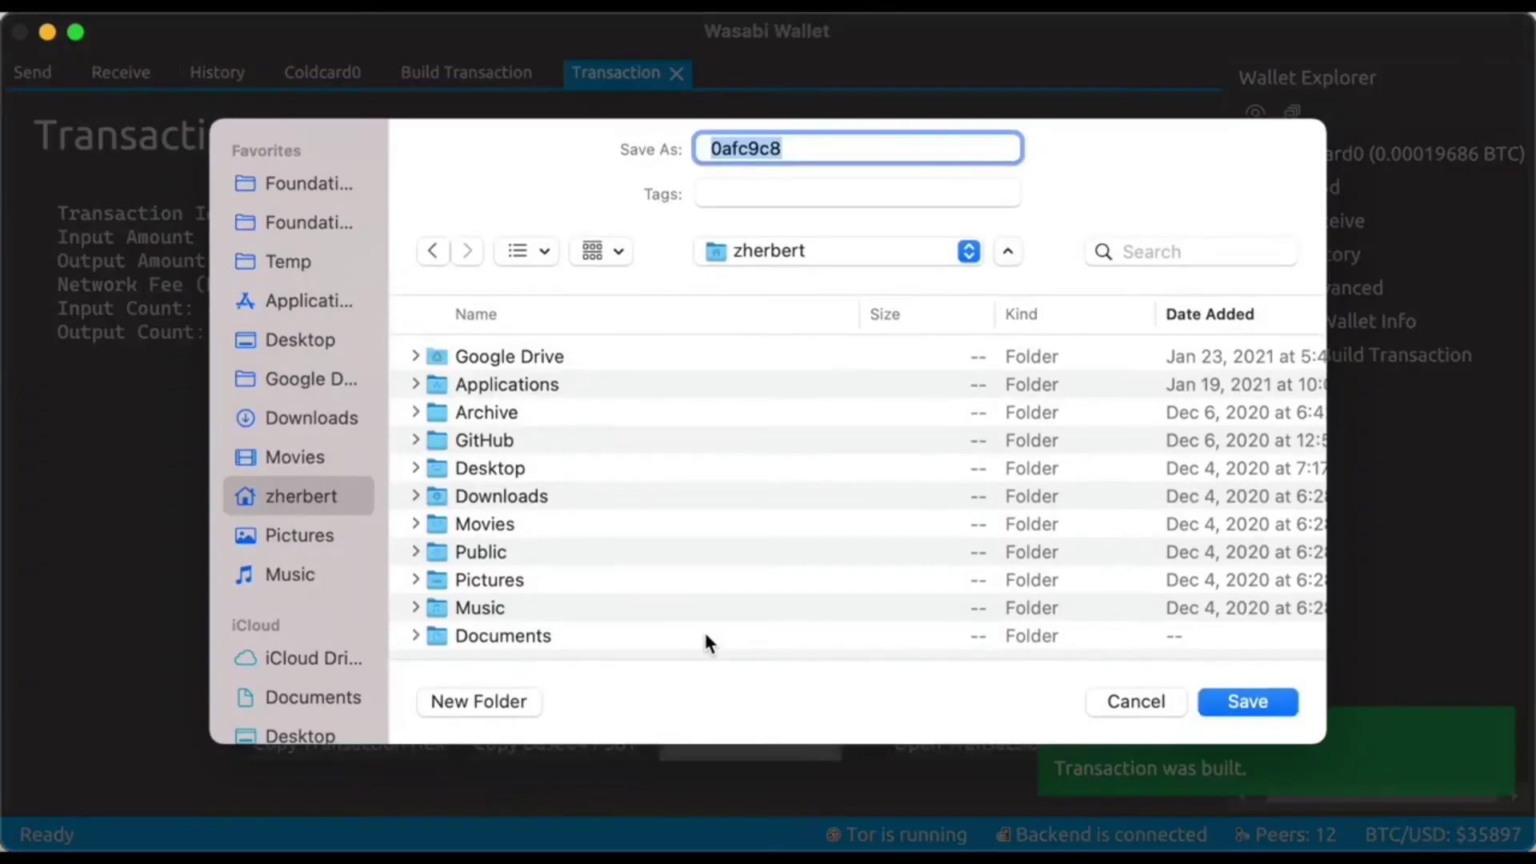
{"action": "scroll", "coordinate": [308, 640], "scroll_direction": "down", "scroll_amount": 5}
{"action": "left_click", "coordinate": [297, 673]}
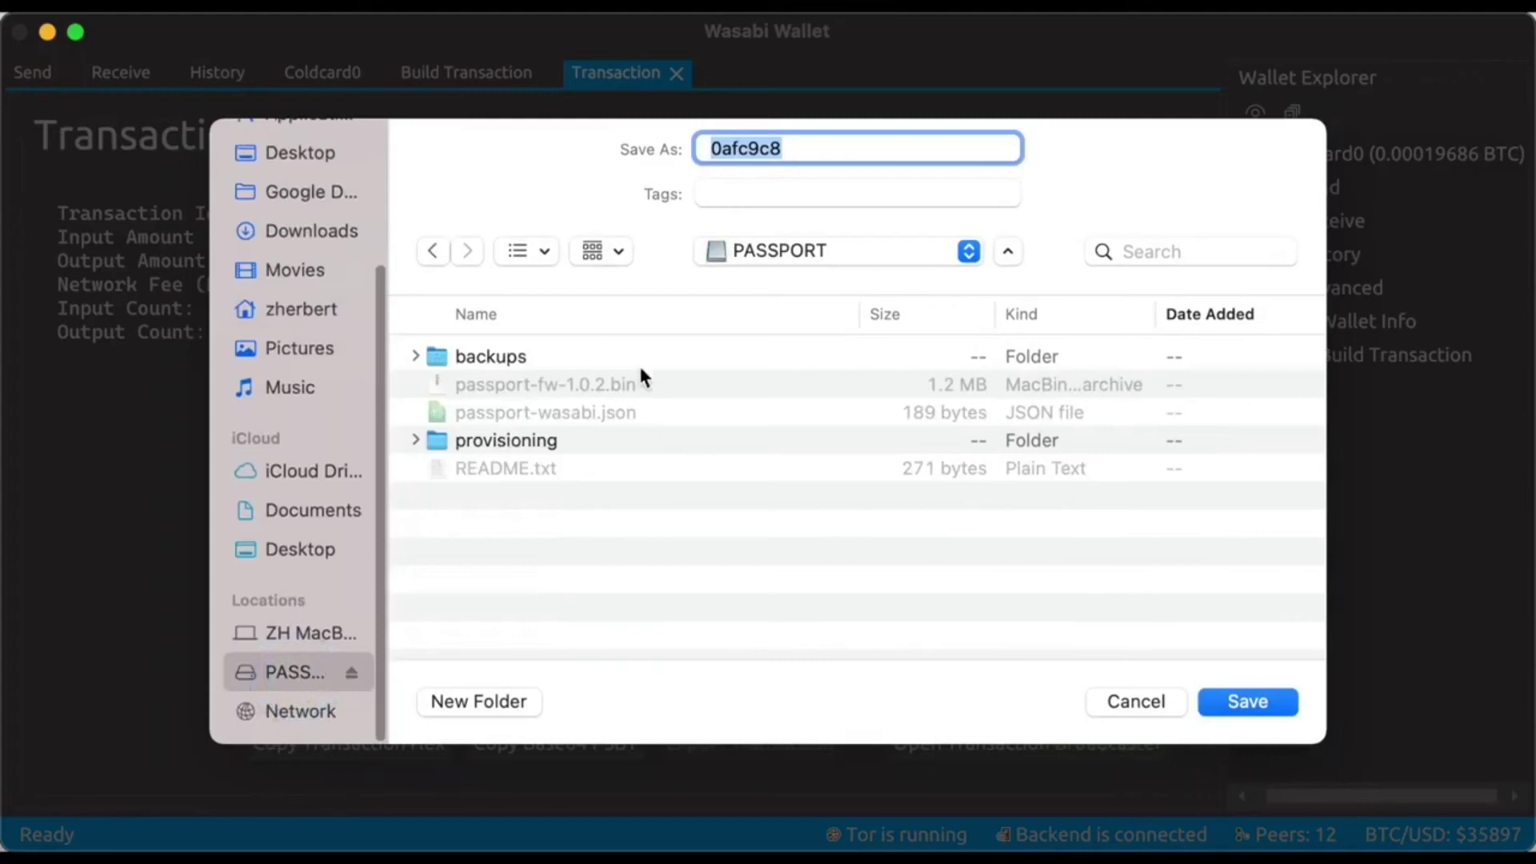
{"action": "left_click", "coordinate": [1255, 702]}
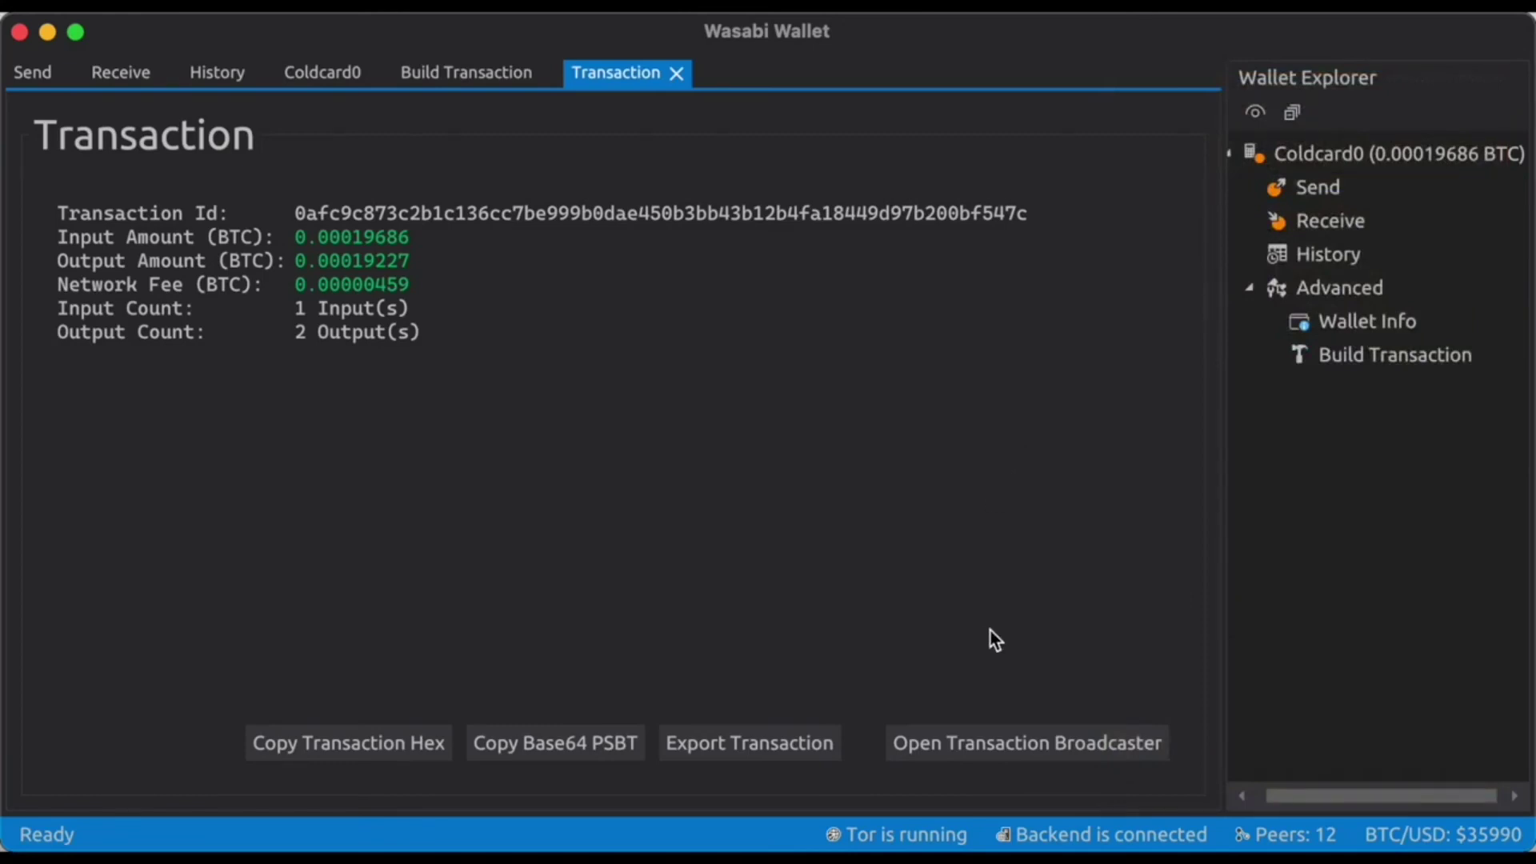
Import the signed 0afc9c8-final.txn from the PASSPORT drive into the Transaction Broadcaster.
{"action": "left_click", "coordinate": [964, 747]}
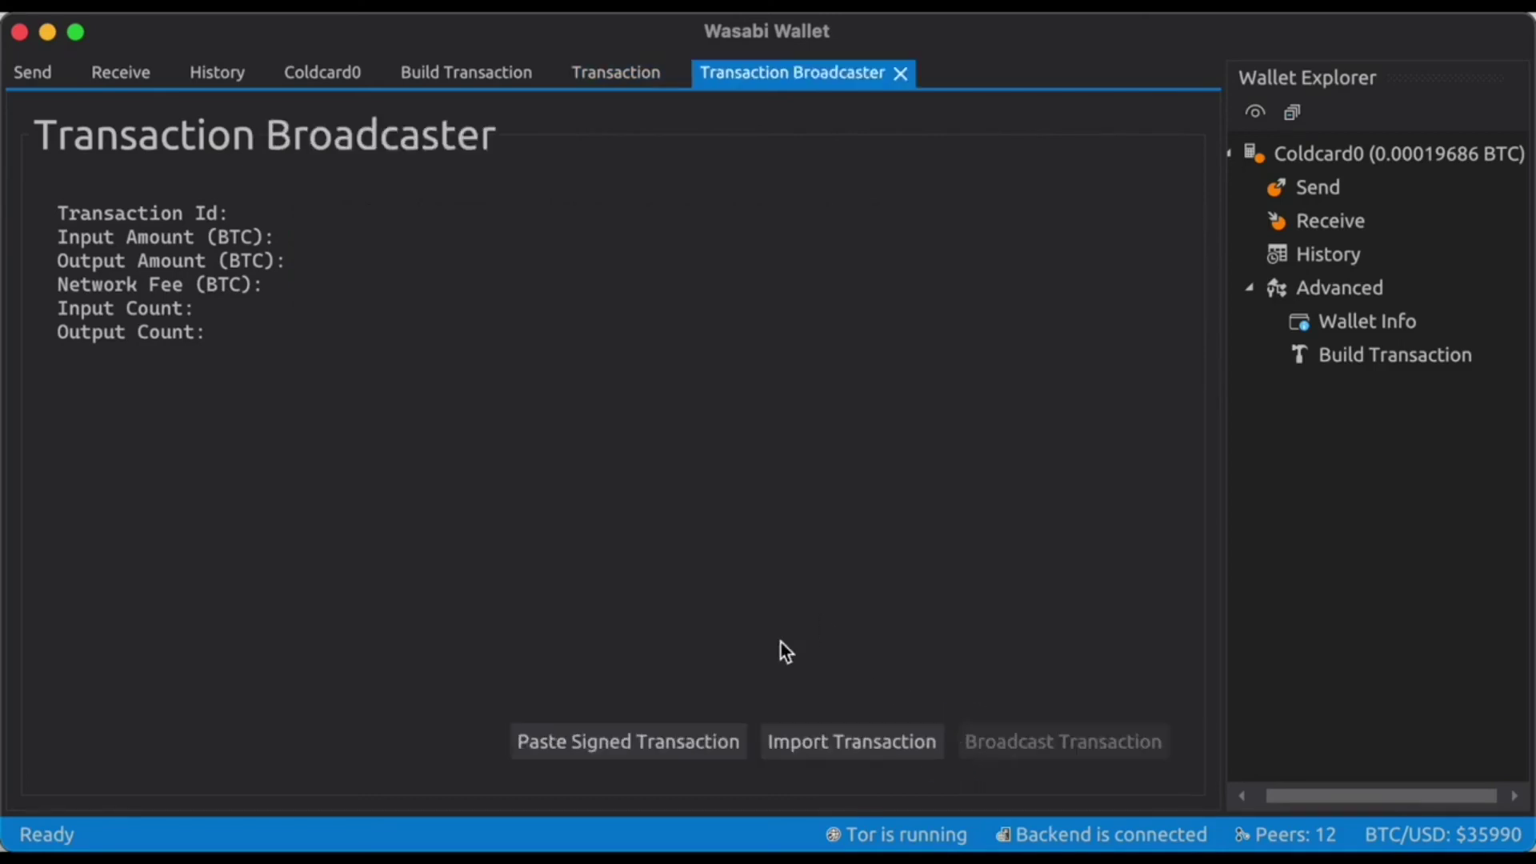
{"action": "left_click", "coordinate": [837, 732]}
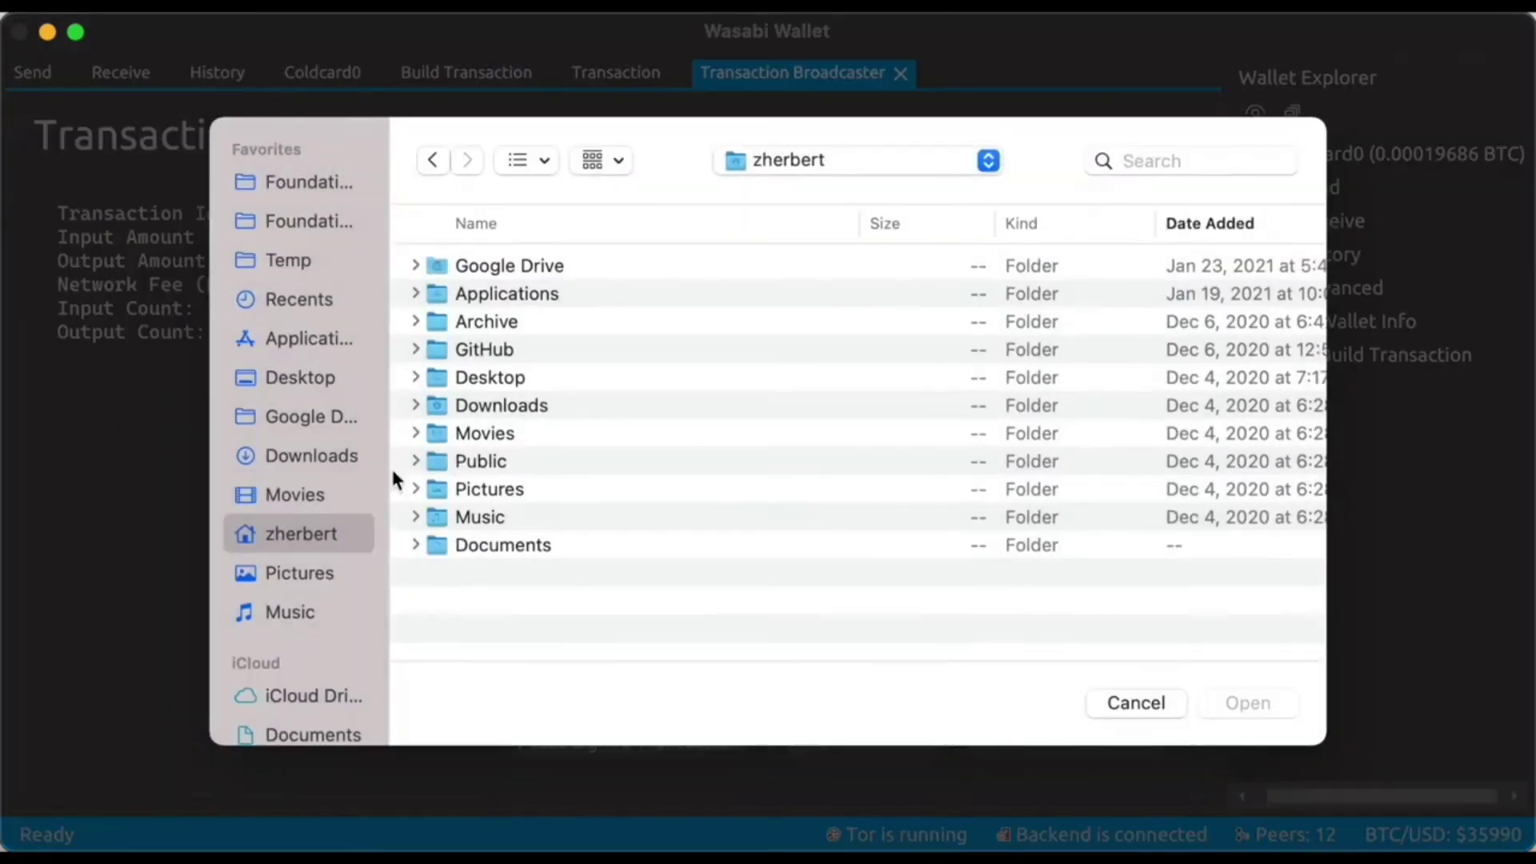
{"action": "scroll", "coordinate": [328, 506], "scroll_direction": "down", "scroll_amount": 5}
{"action": "left_click", "coordinate": [299, 624]}
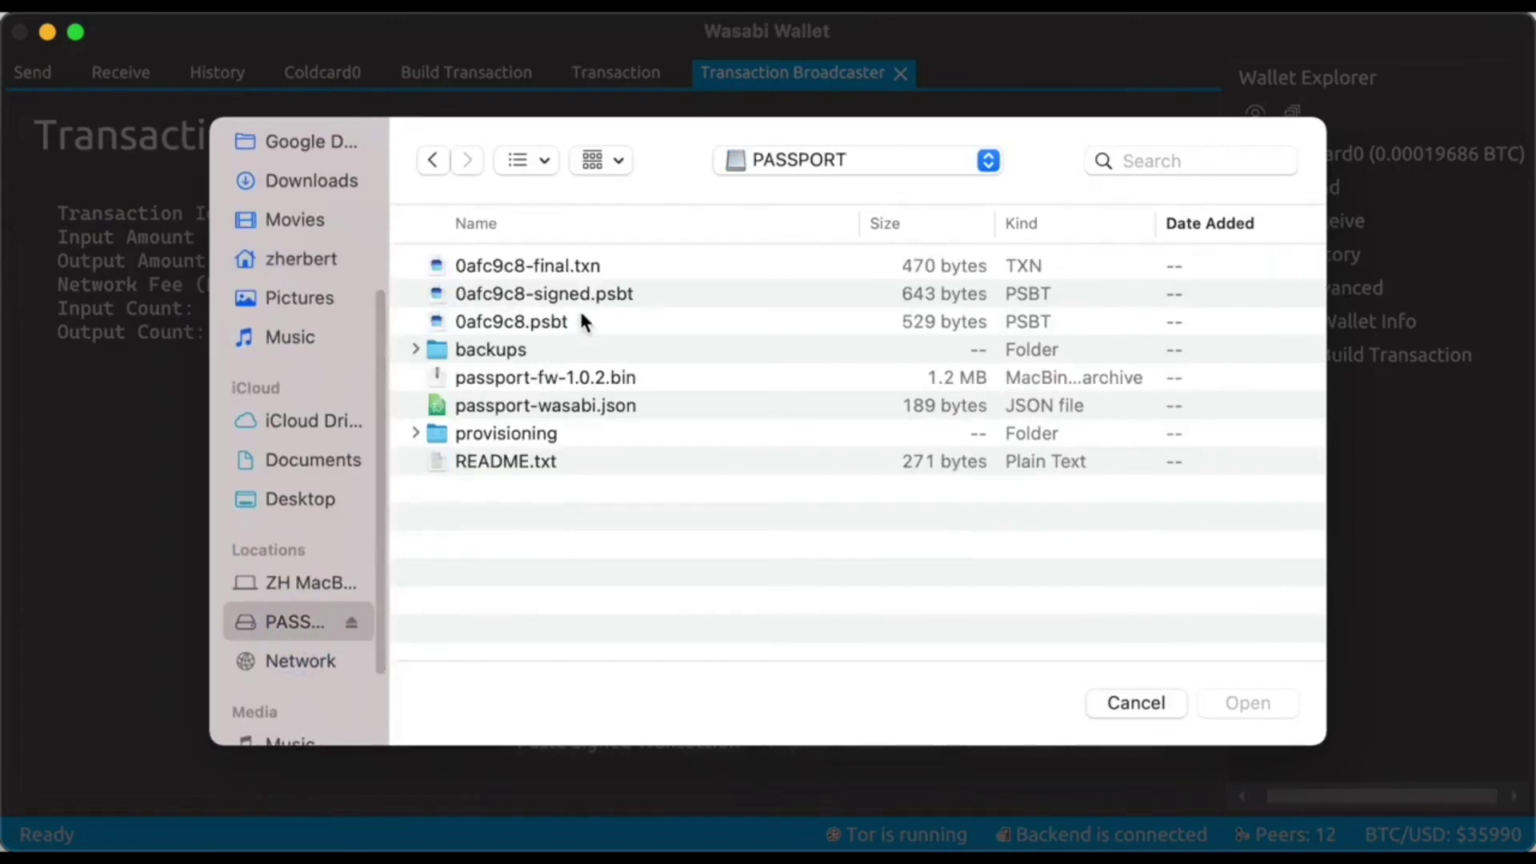
{"action": "left_click", "coordinate": [532, 271]}
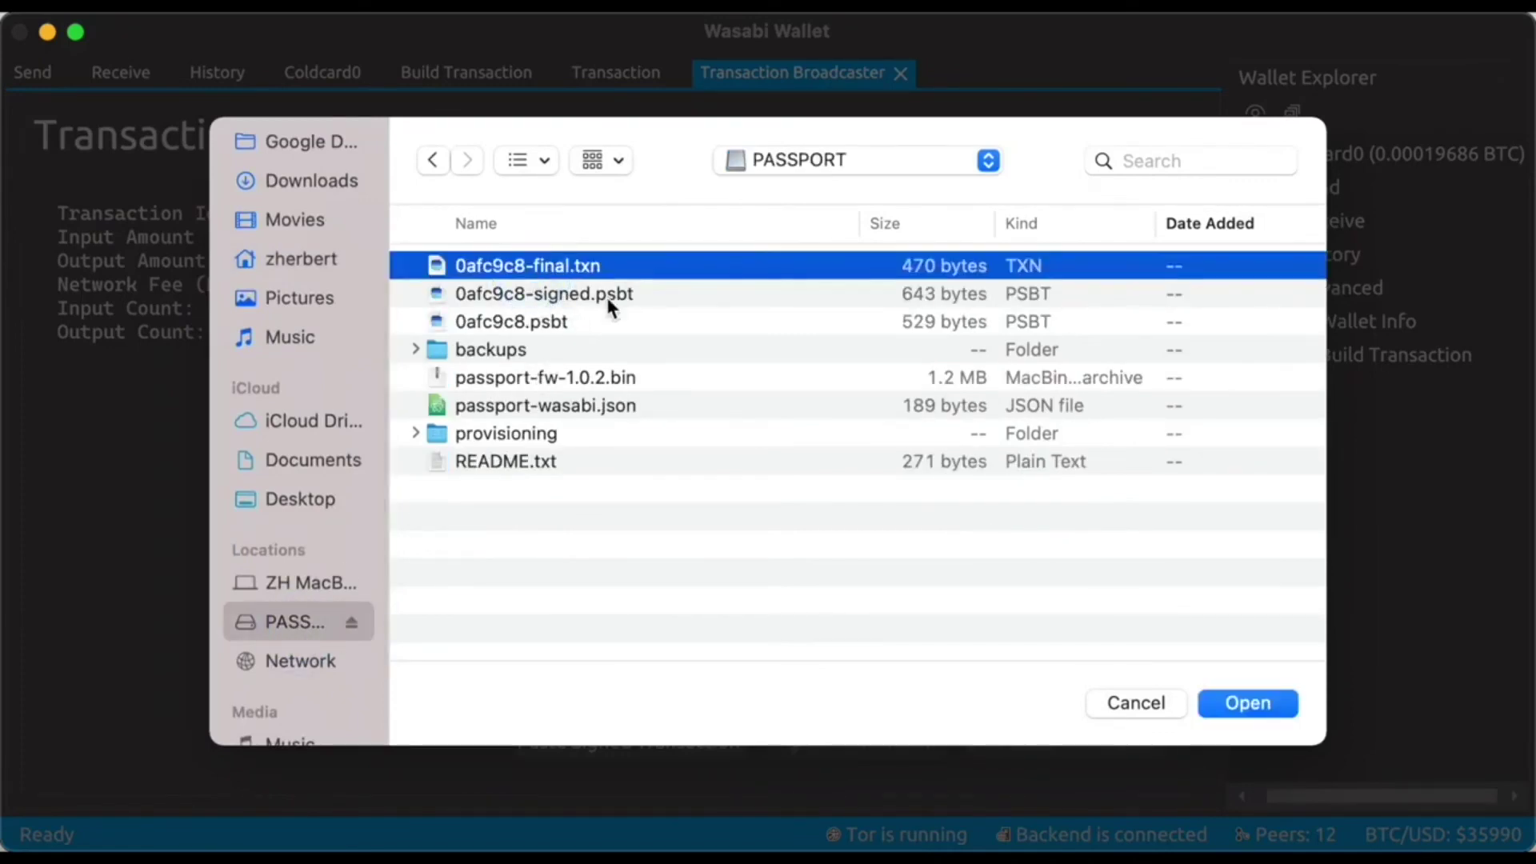
{"action": "left_click", "coordinate": [606, 296]}
{"action": "left_click", "coordinate": [581, 267]}
{"action": "left_click", "coordinate": [608, 294]}
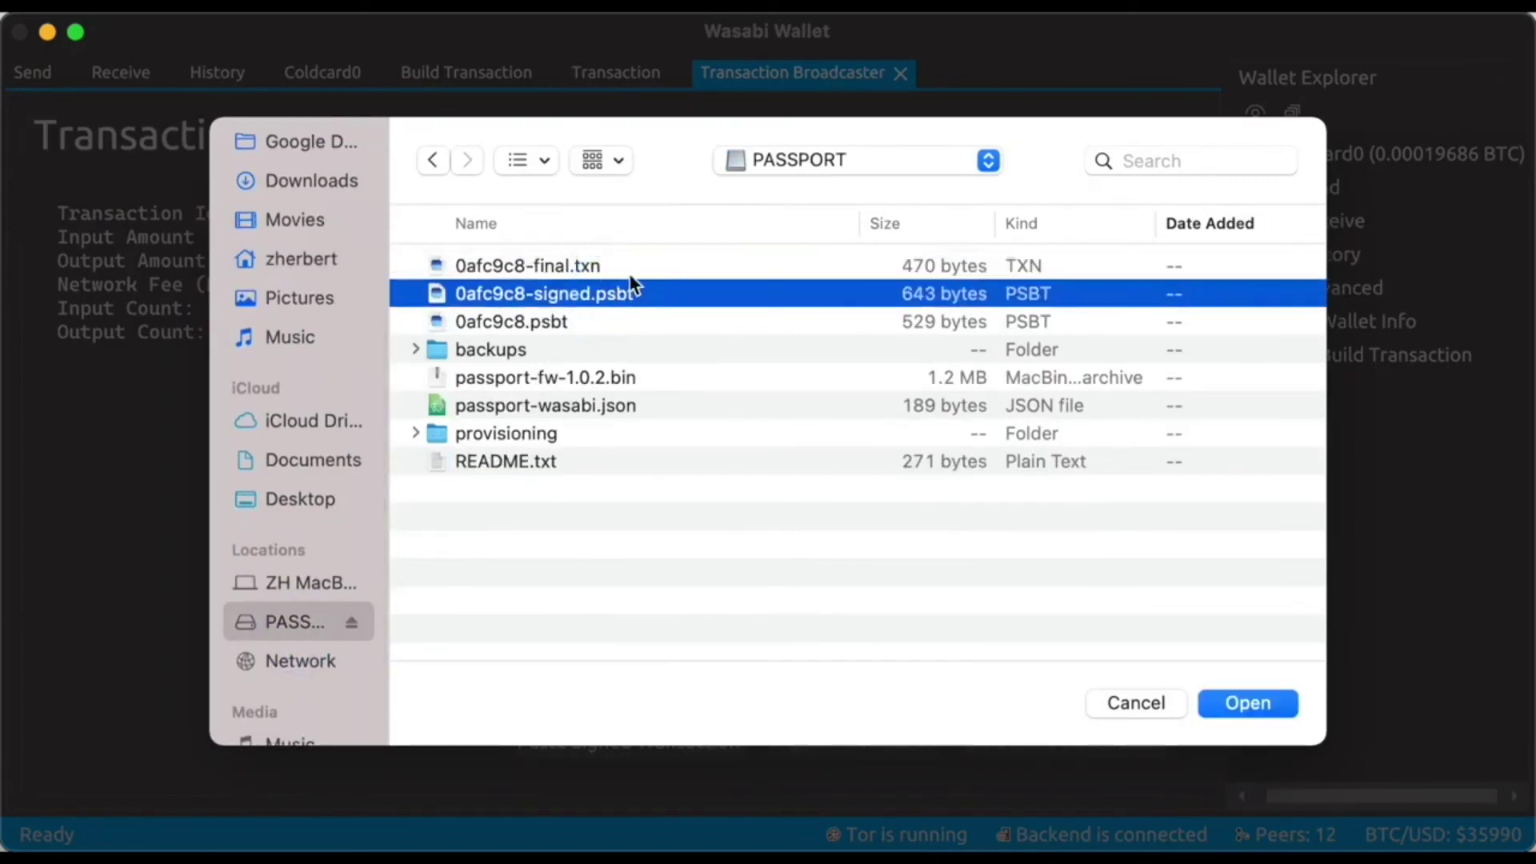
{"action": "left_click", "coordinate": [619, 267]}
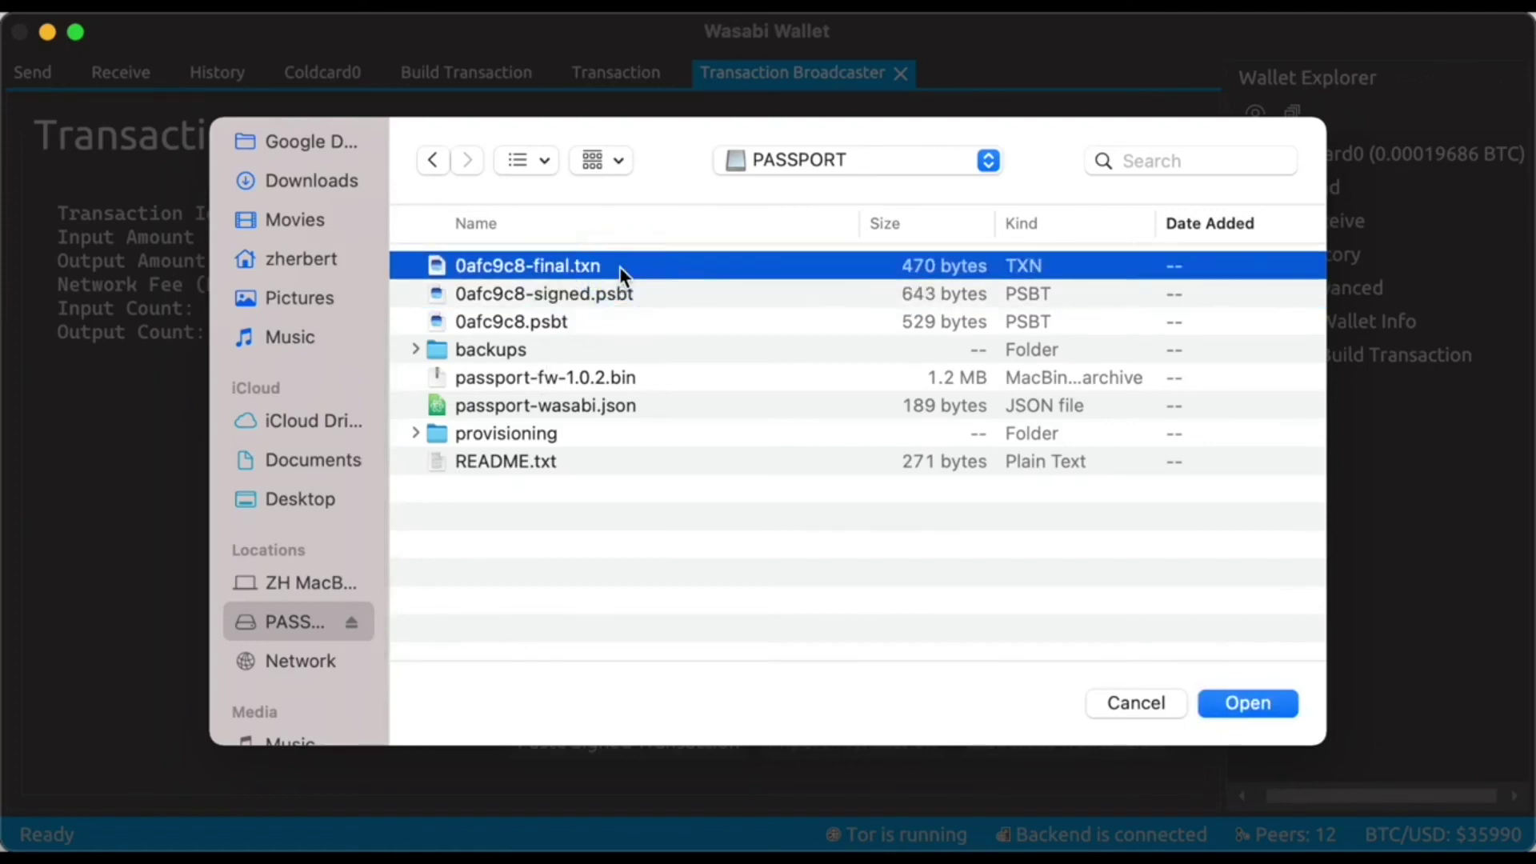
{"action": "left_click", "coordinate": [1246, 704]}
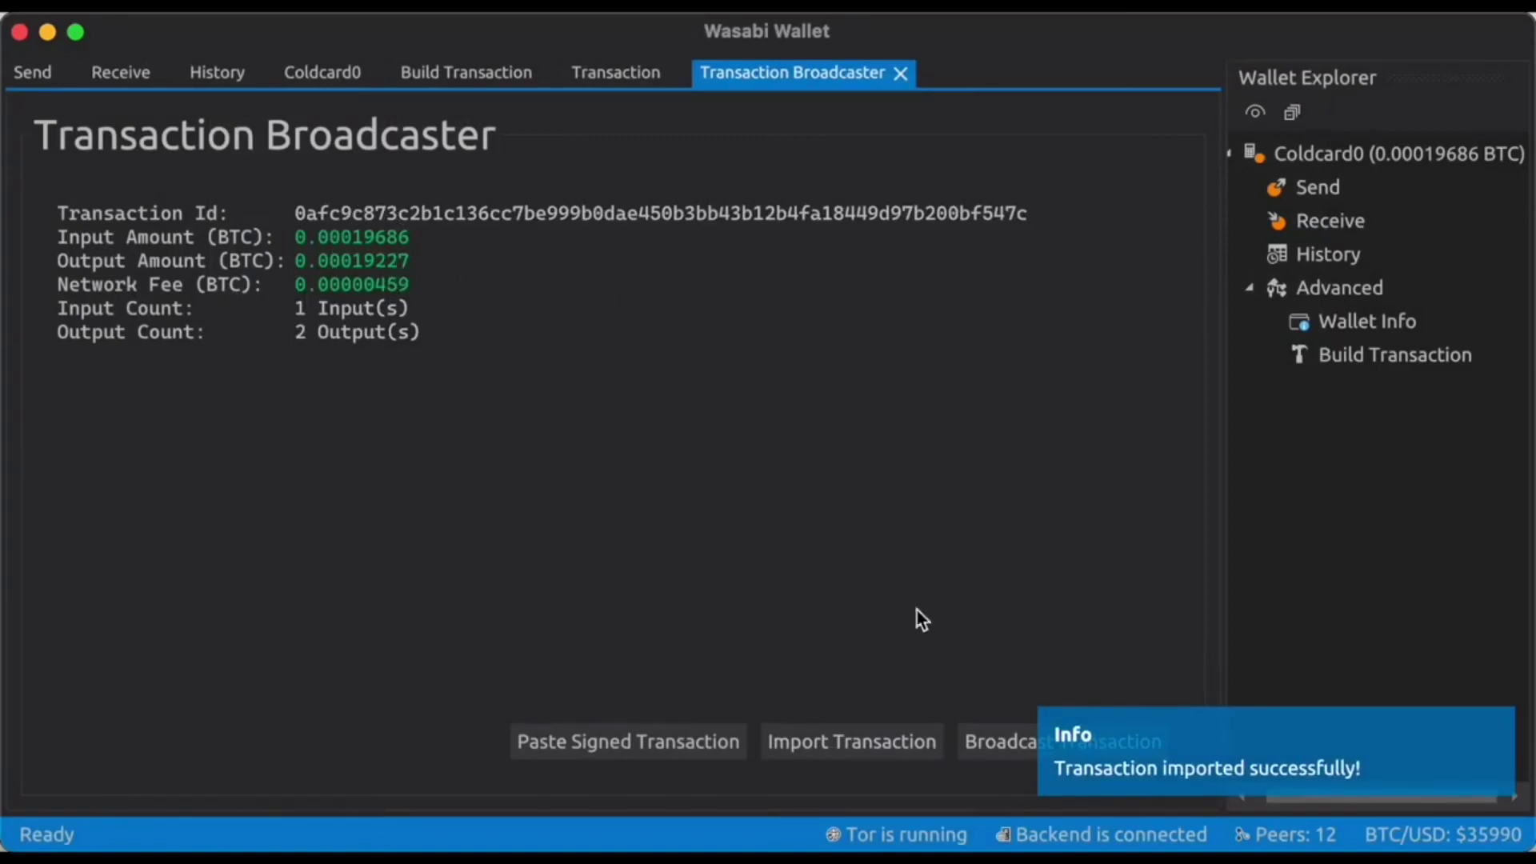
Broadcast the imported signed transaction to the network.
{"action": "left_click", "coordinate": [1001, 752]}
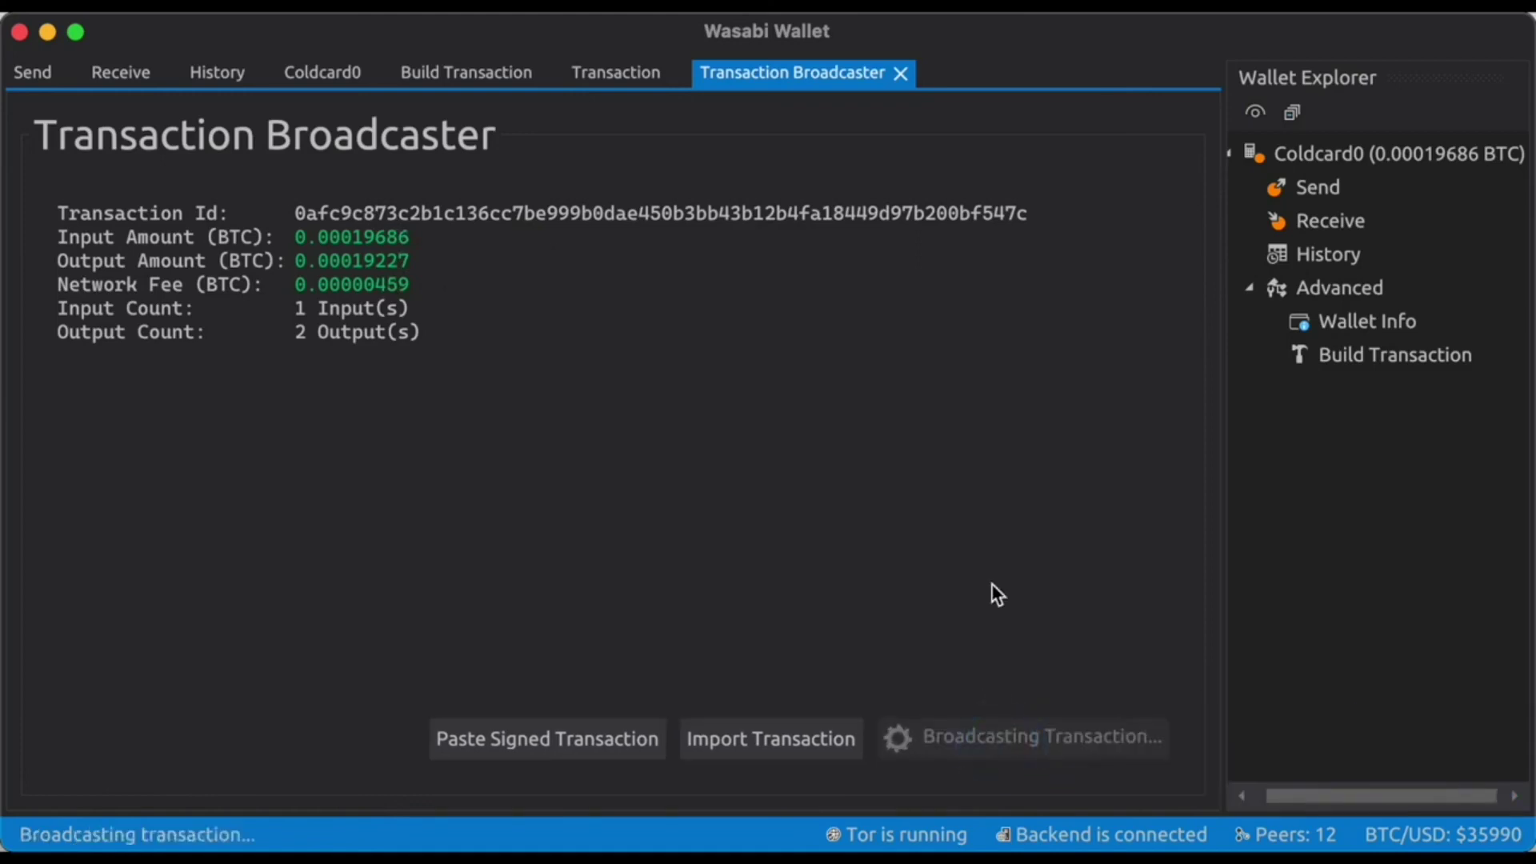